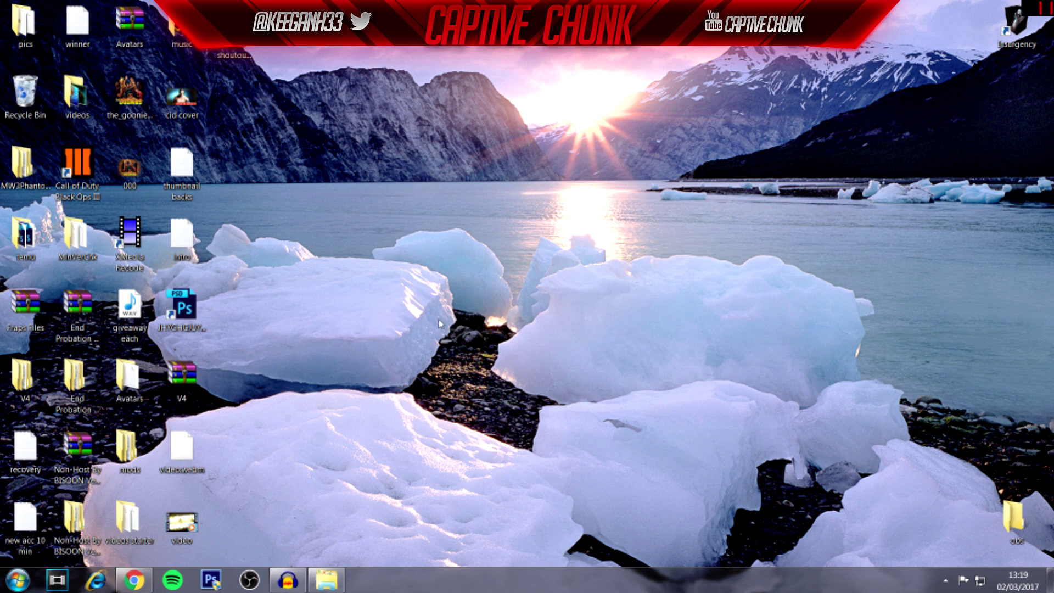
# Play the desktop file named video, move the player window up, and close the player.
pyautogui.doubleClick(197, 536)
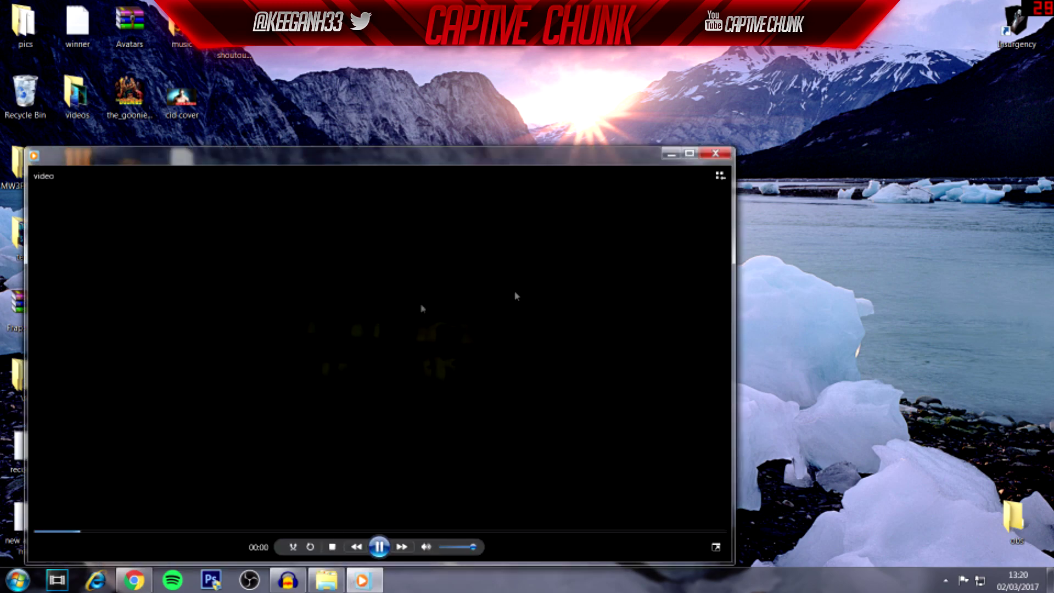
pyautogui.moveTo(500, 162); pyautogui.dragTo(517, 96)
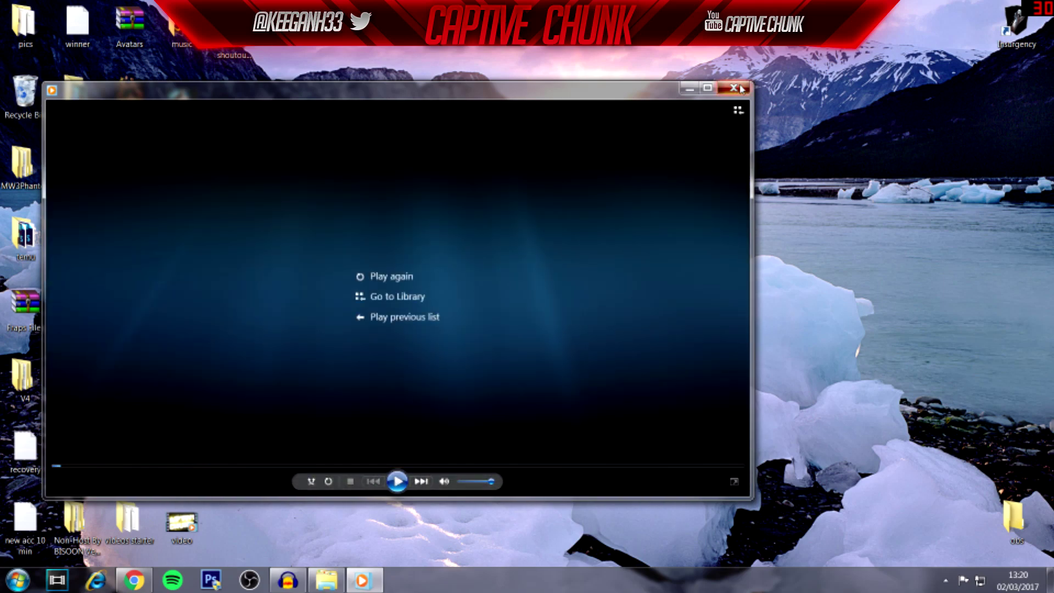
pyautogui.click(733, 88)
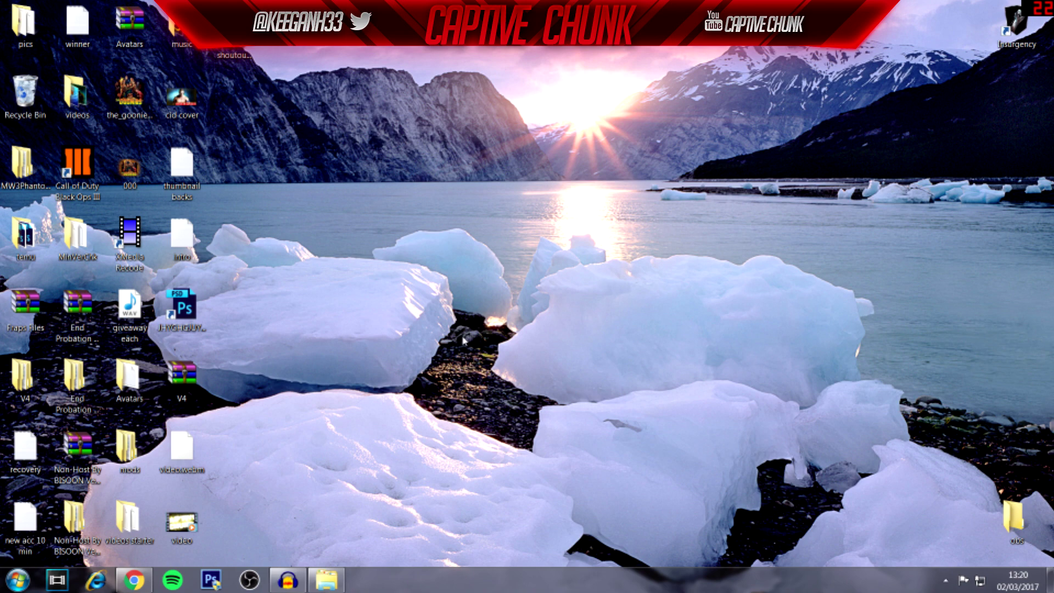
# Switch to the Panzoid site in Chrome and look through the featured creations on its home page.
pyautogui.moveTo(134, 579)
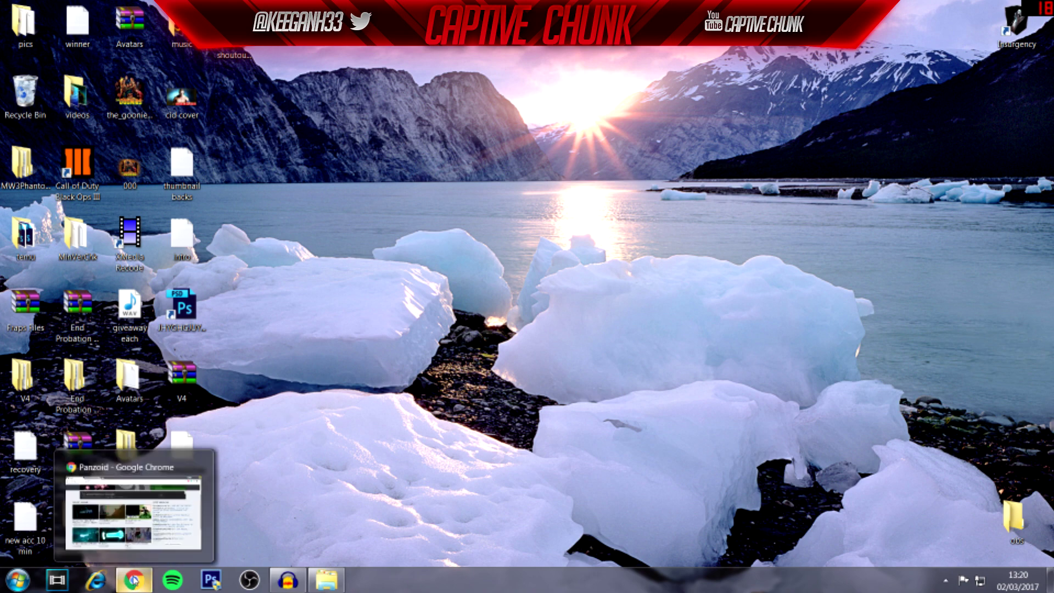
pyautogui.click(132, 508)
pyautogui.scroll(-5, 1007, 192)
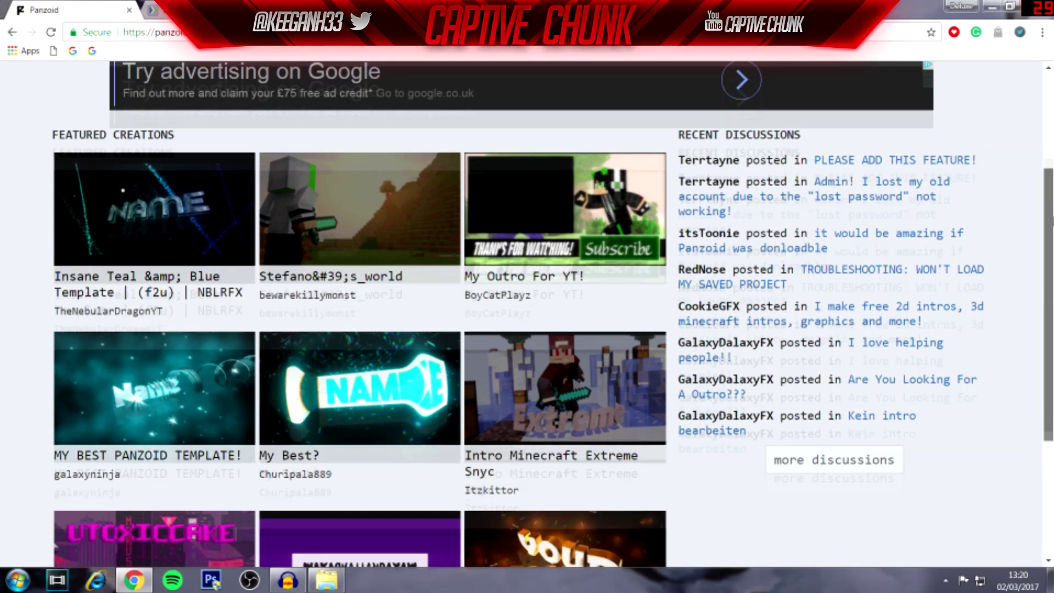
pyautogui.scroll(7, 1012, 110)
pyautogui.scroll(-2, 1012, 109)
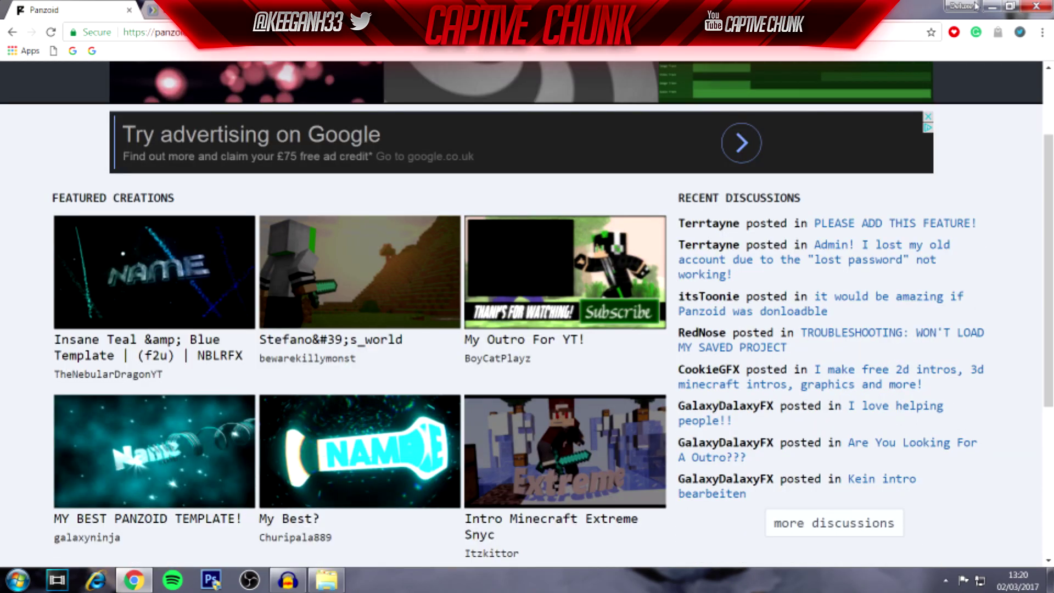
pyautogui.scroll(3, 319, 107)
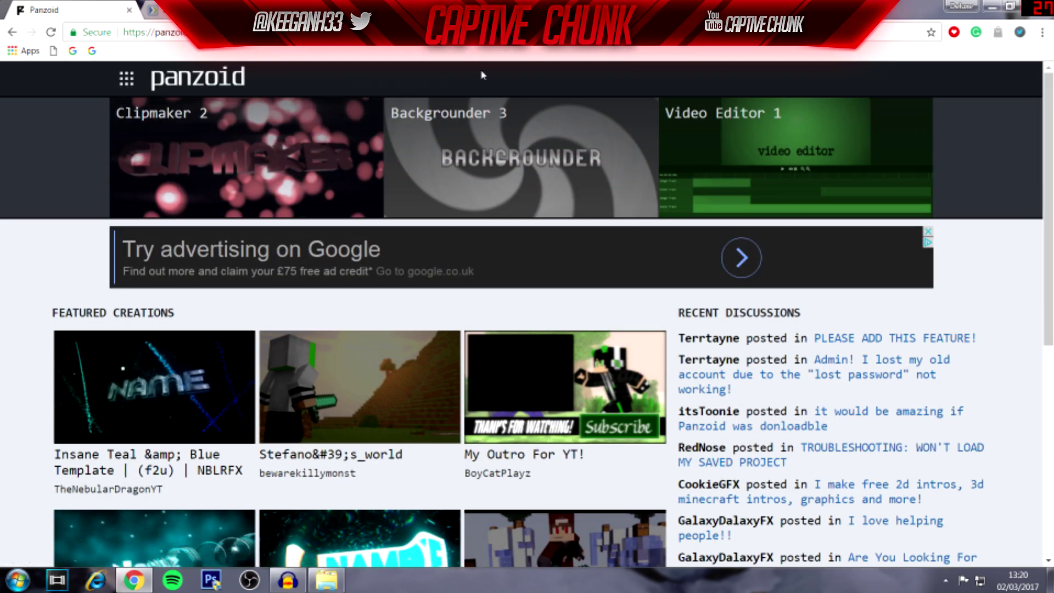
pyautogui.scroll(-5, 55, 450)
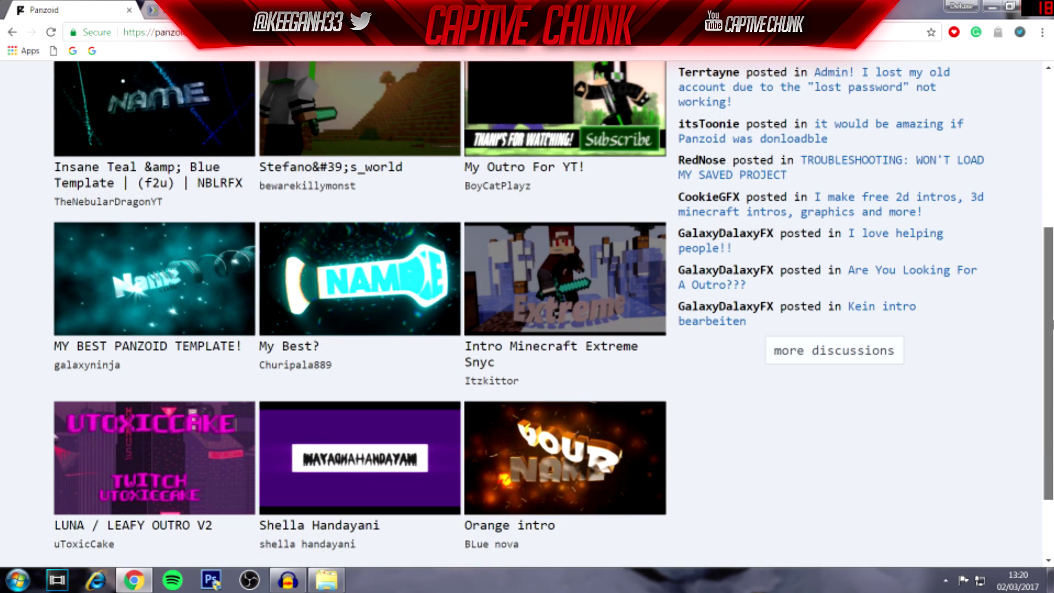
pyautogui.scroll(5, 527, 313)
pyautogui.scroll(-5, 528, 313)
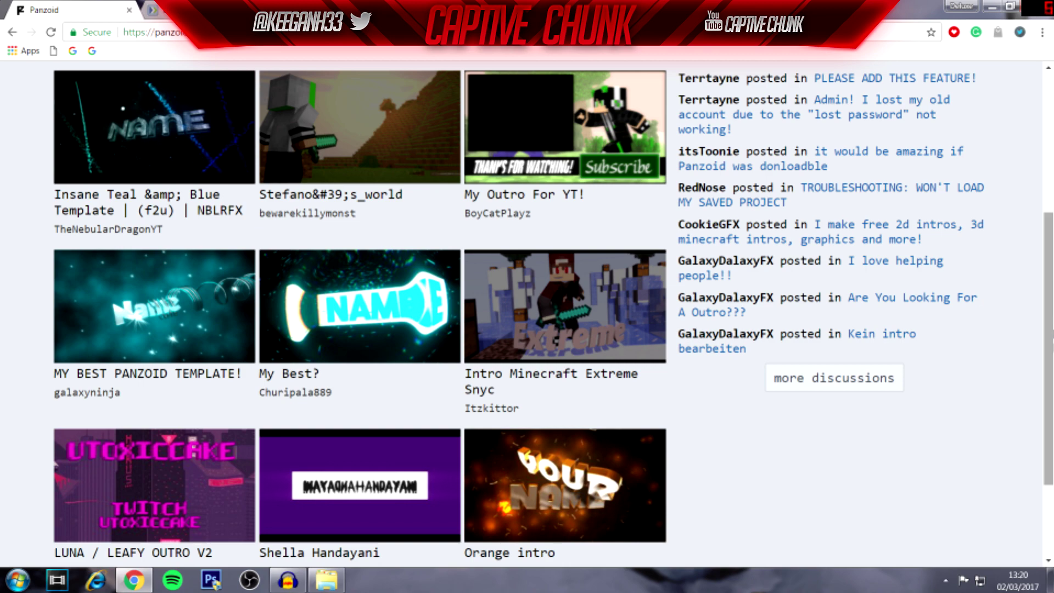
pyautogui.scroll(3, 55, 463)
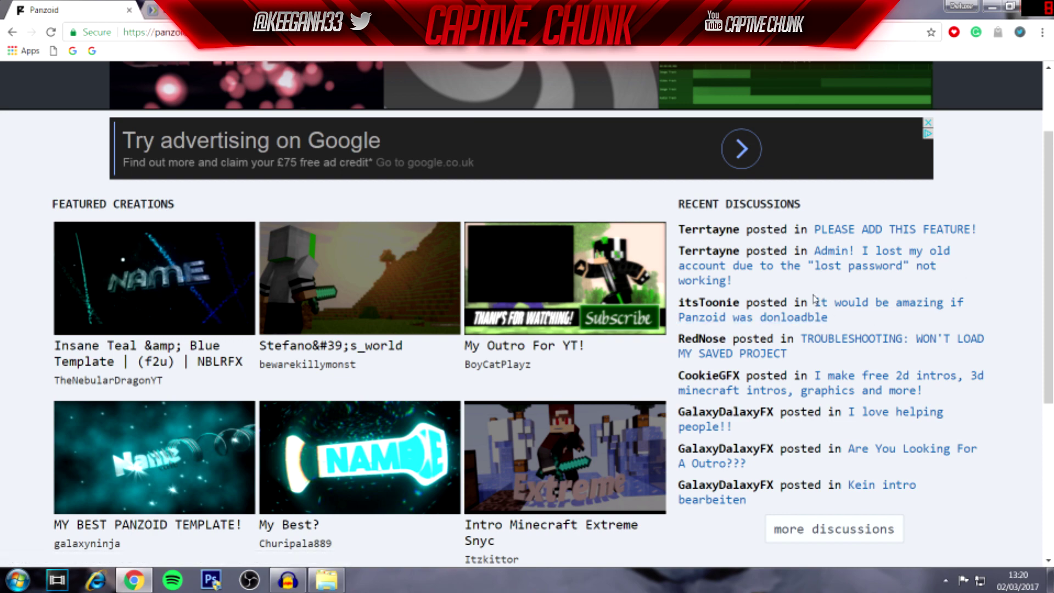
pyautogui.moveTo(1050, 273); pyautogui.dragTo(1049, 372)
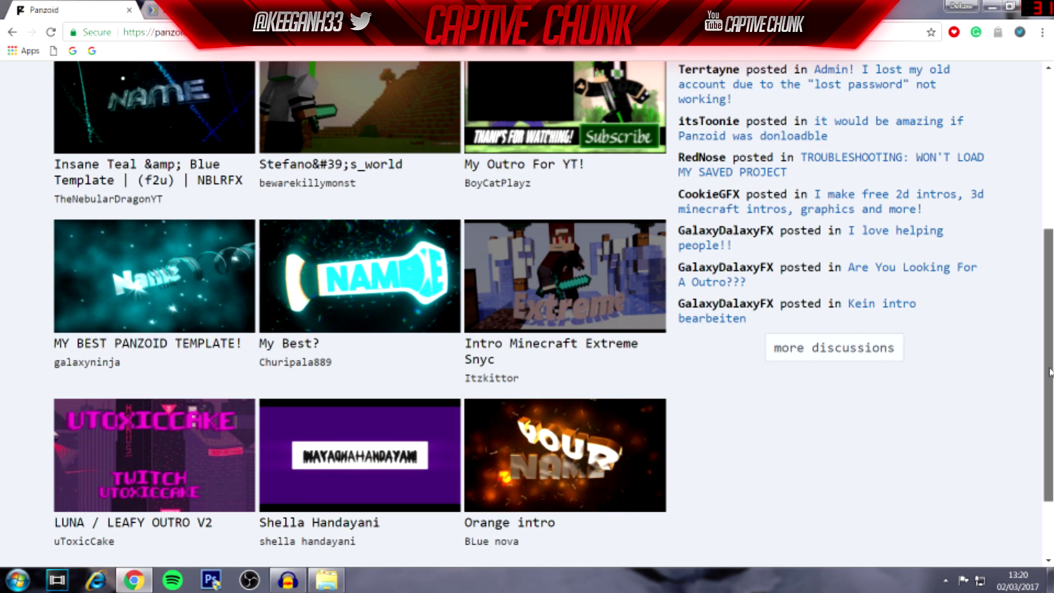
pyautogui.moveTo(1049, 372); pyautogui.dragTo(1050, 408)
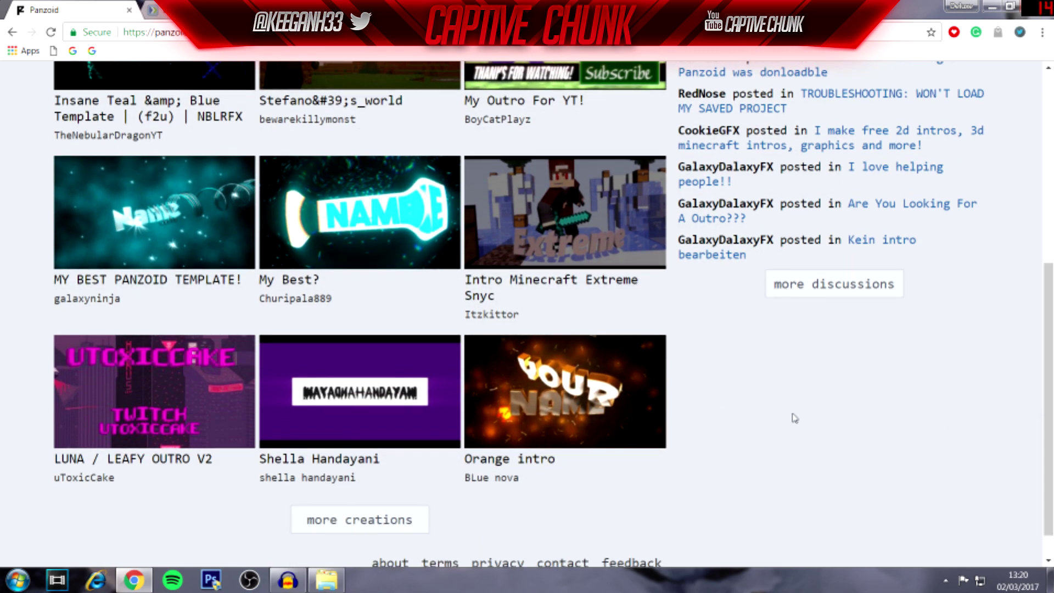
pyautogui.moveTo(1049, 395); pyautogui.dragTo(1049, 354)
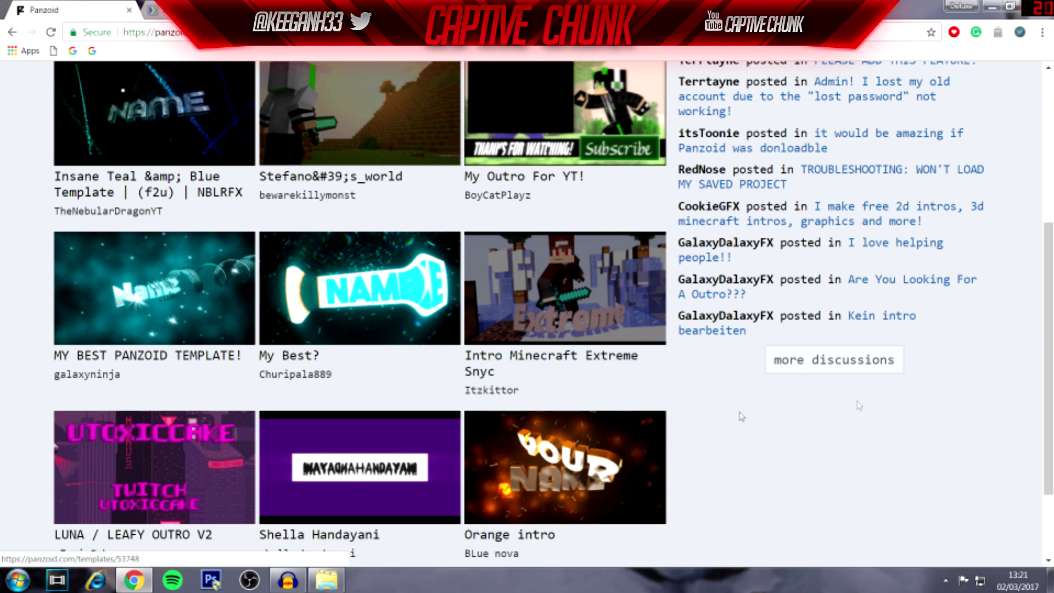
# Open the featured Orange intro template in Clipmaker from its creation page.
pyautogui.scroll(-3, 1048, 357)
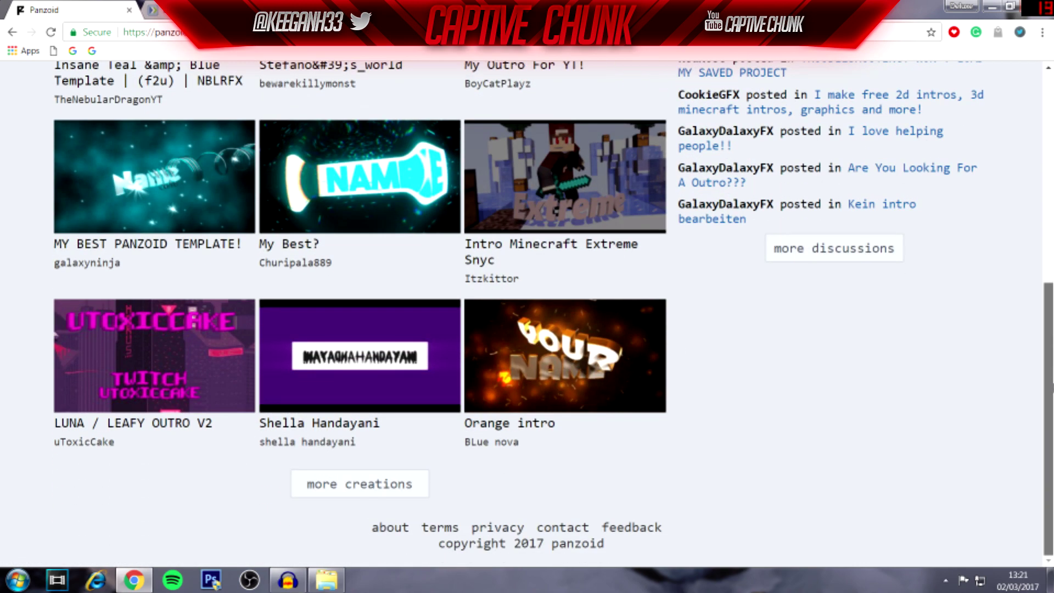
pyautogui.click(614, 356)
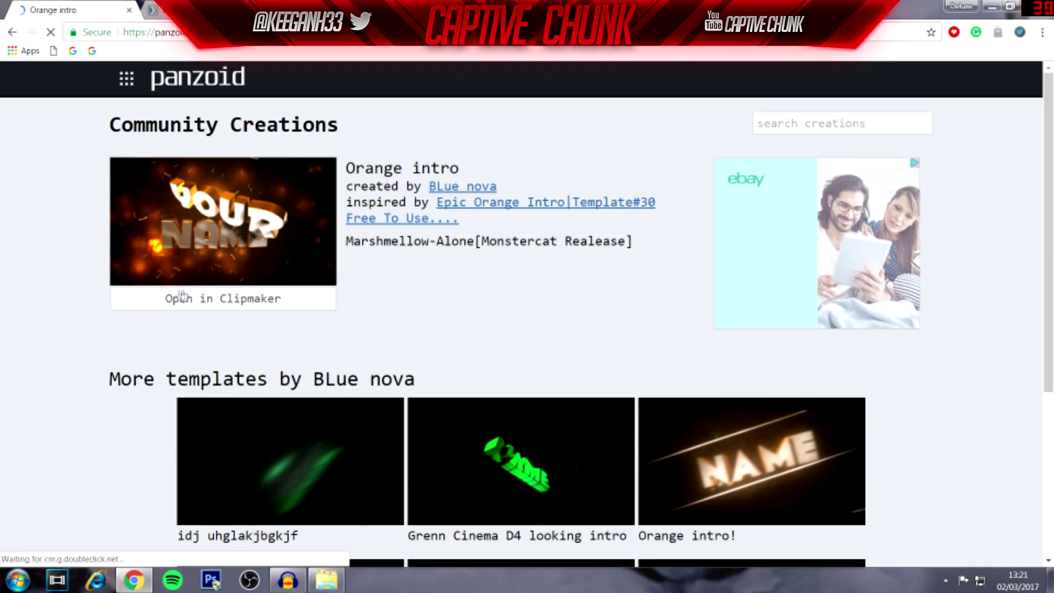
pyautogui.click(200, 300)
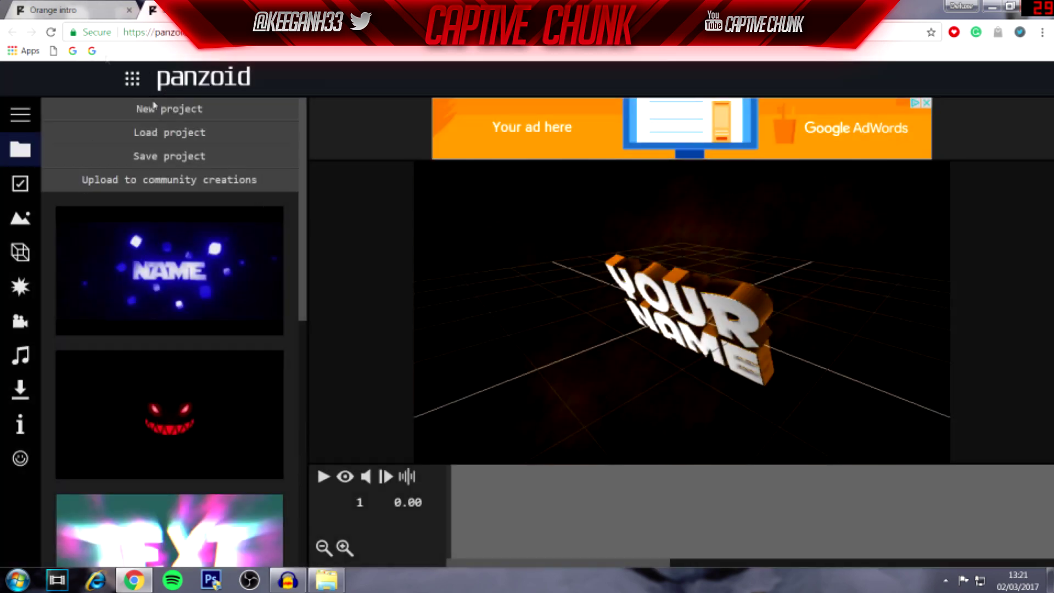
pyautogui.hotkey('ctrl', 'shift', 'Tab')
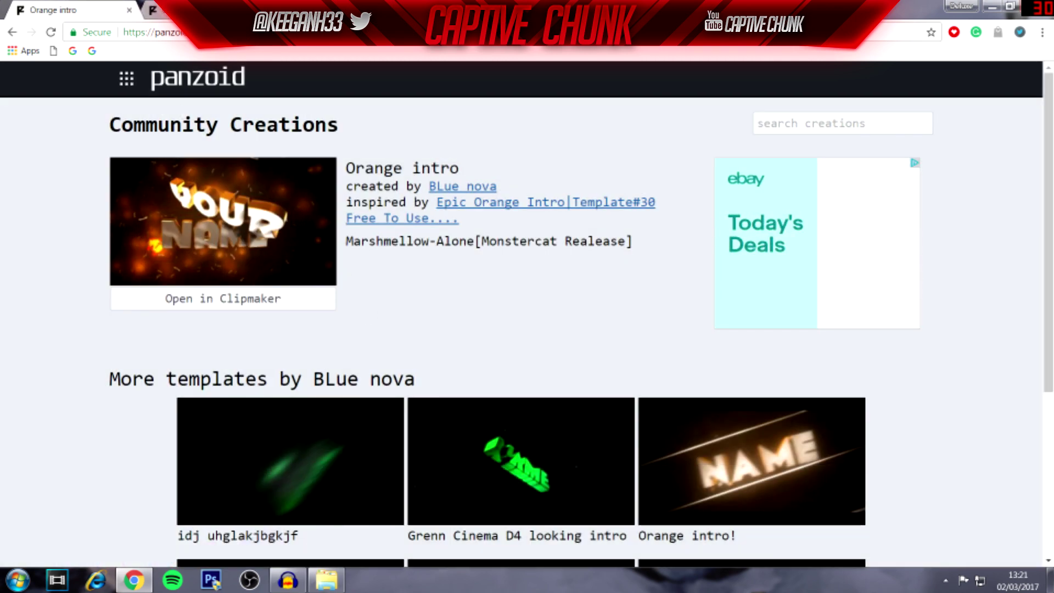
pyautogui.scroll(-1, 607, 294)
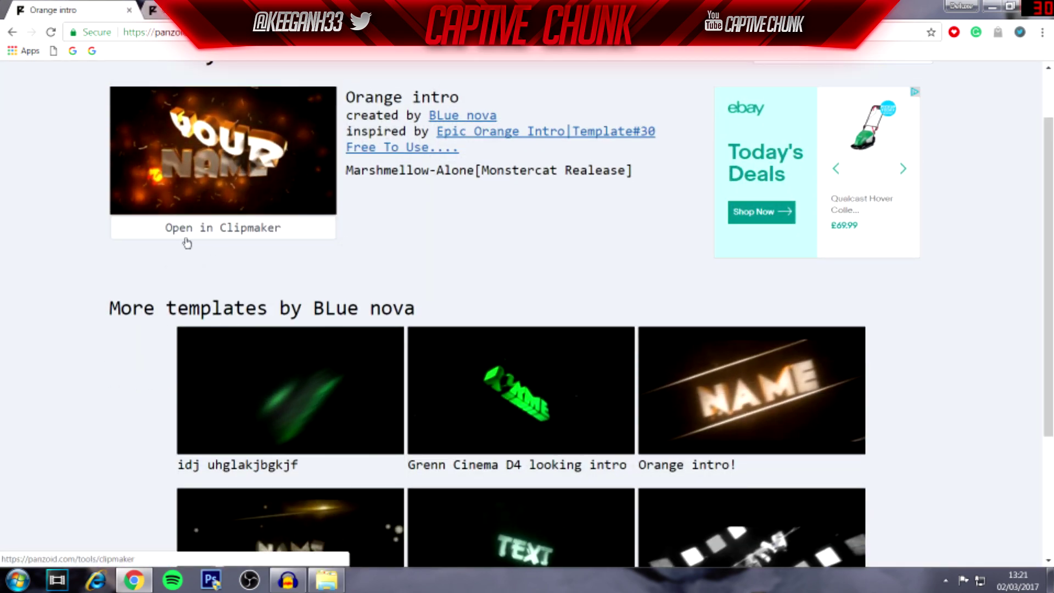
pyautogui.click(187, 243)
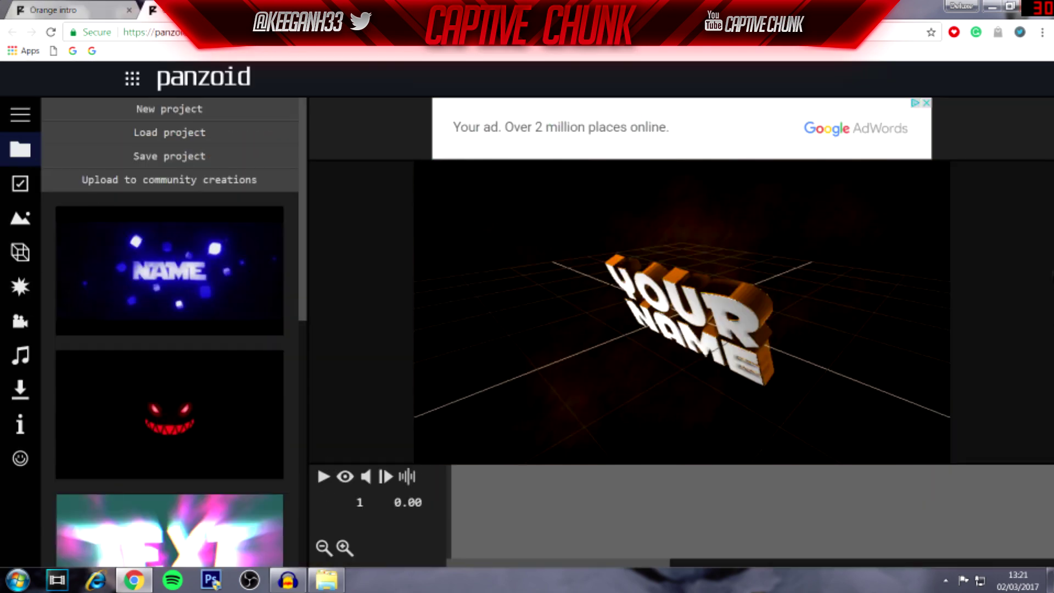
# Toggle the camera view of the Orange intro project, then play its animation and pause it.
pyautogui.click(346, 478)
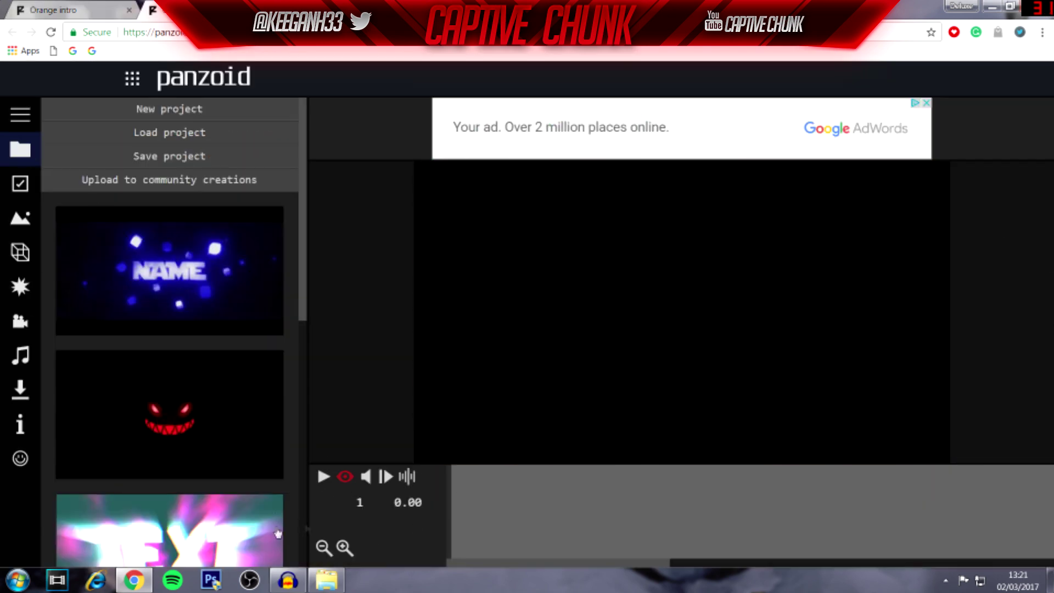
pyautogui.click(324, 476)
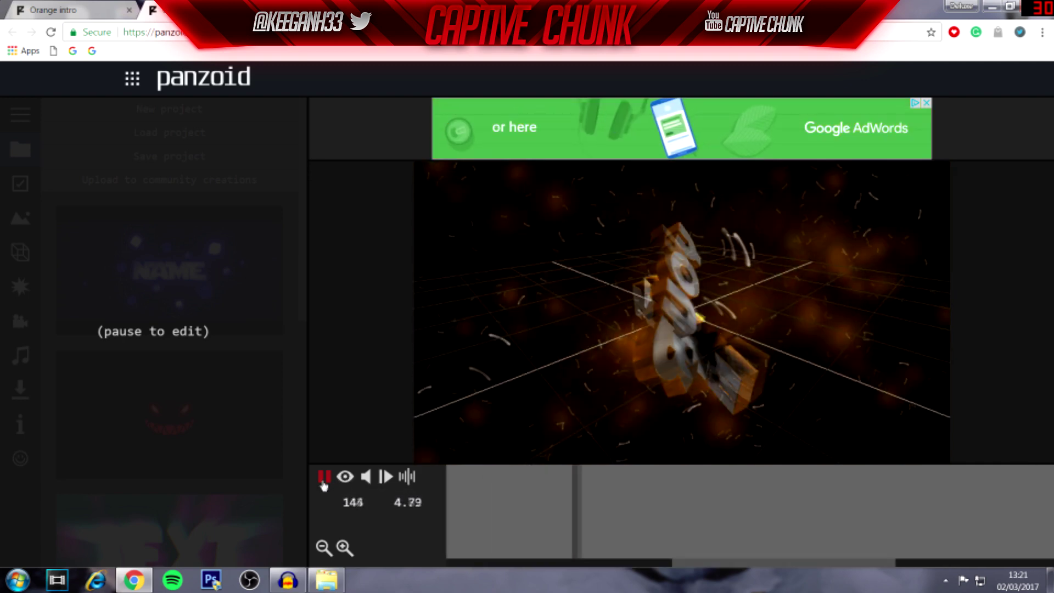
pyautogui.click(327, 477)
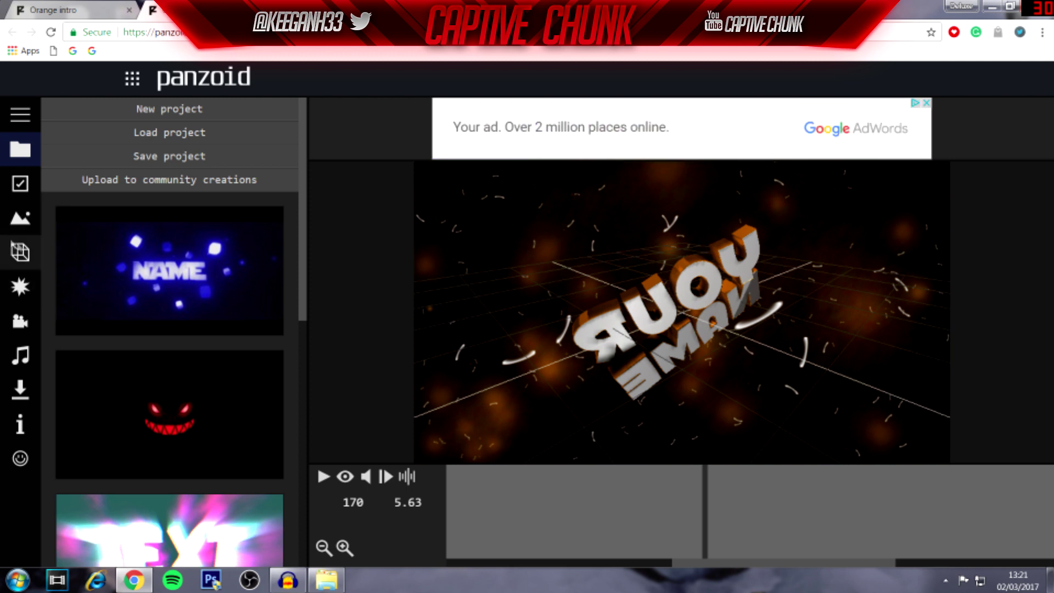
# Show the project's objects and collapse the Lights and Group Your groups to reach the letters of the second word.
pyautogui.click(22, 253)
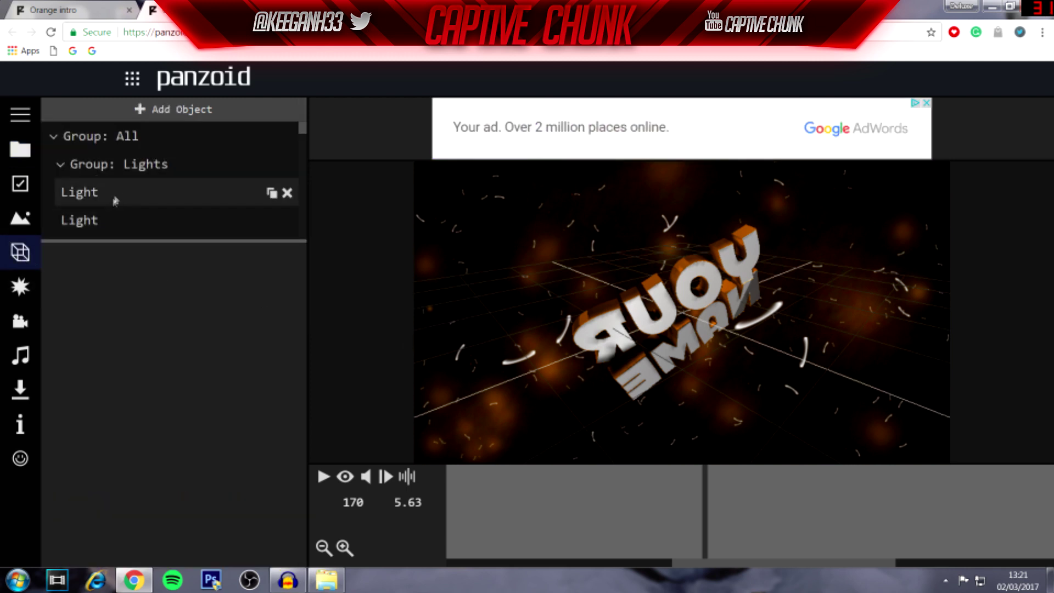
pyautogui.click(61, 166)
pyautogui.click(61, 167)
pyautogui.click(53, 139)
pyautogui.click(54, 141)
pyautogui.click(63, 167)
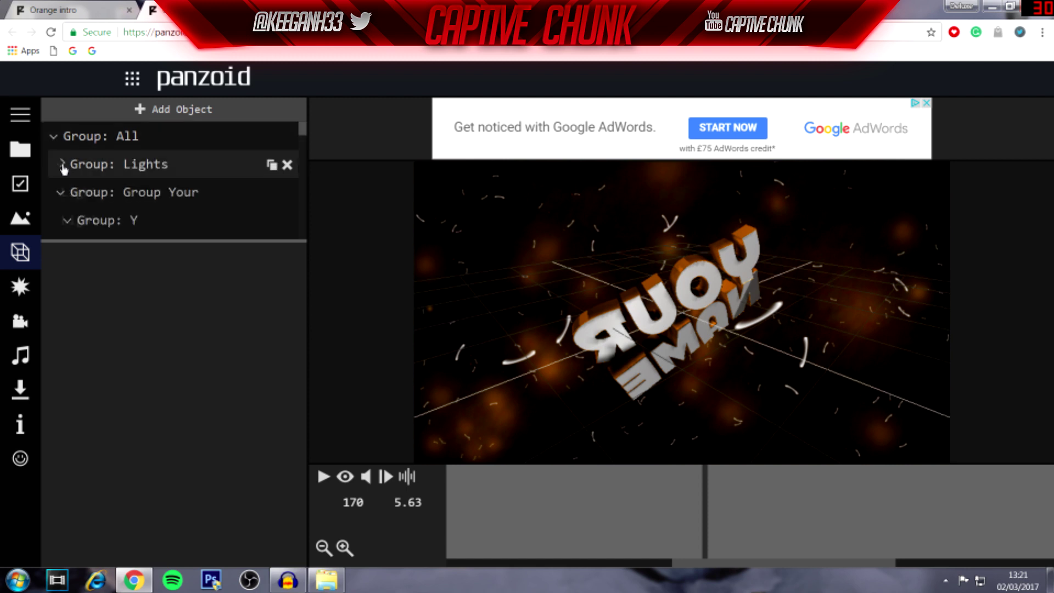
pyautogui.click(61, 195)
pyautogui.scroll(-3, 301, 154)
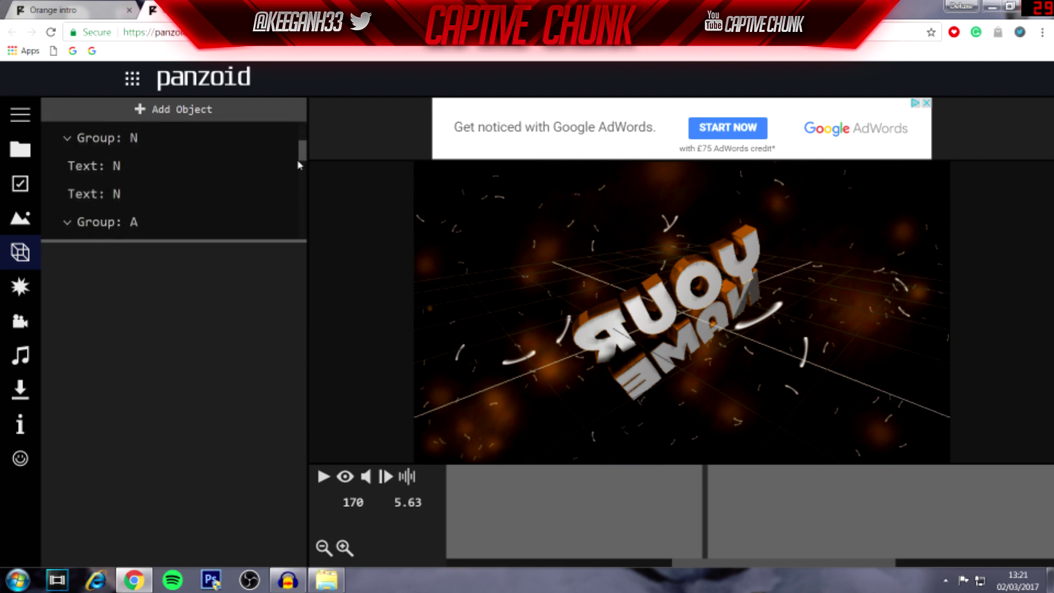
# Select the first text object in Group: N and highlight its letter, then play a bit more of the animation and pause it.
pyautogui.click(116, 168)
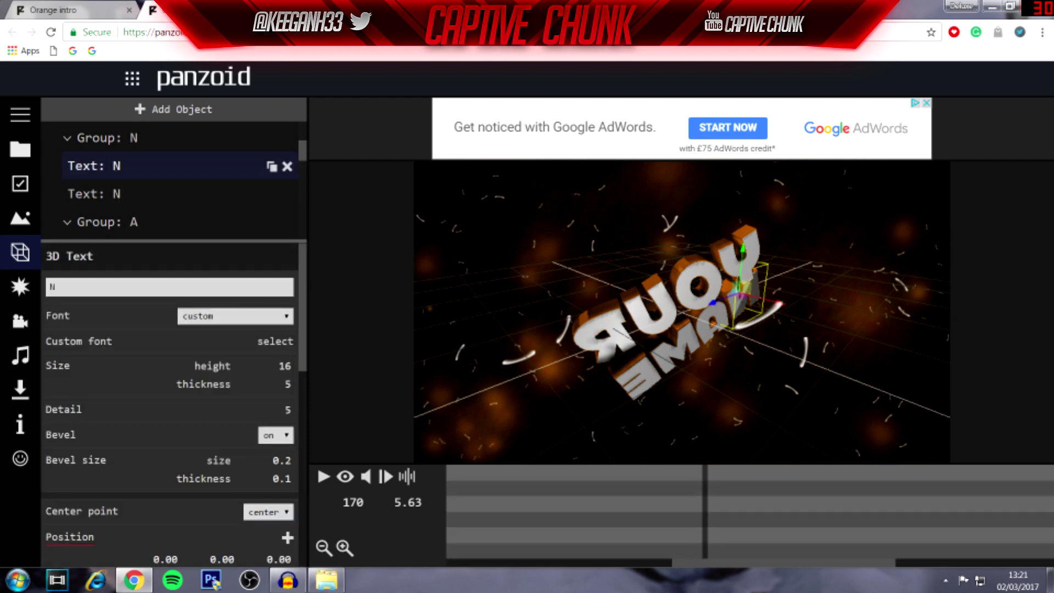
pyautogui.click(61, 287)
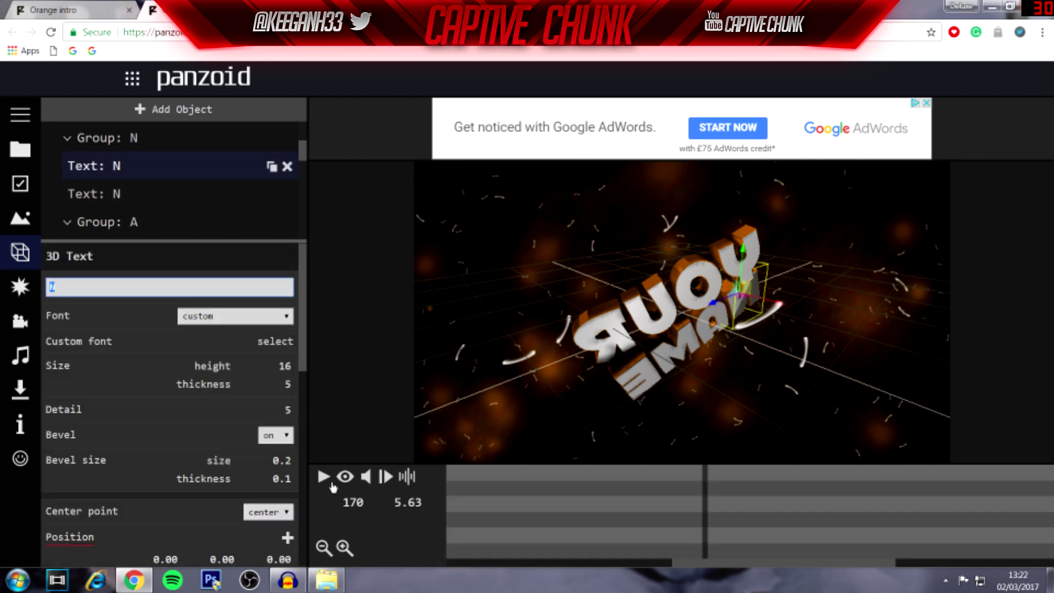
pyautogui.click(325, 479)
pyautogui.click(323, 481)
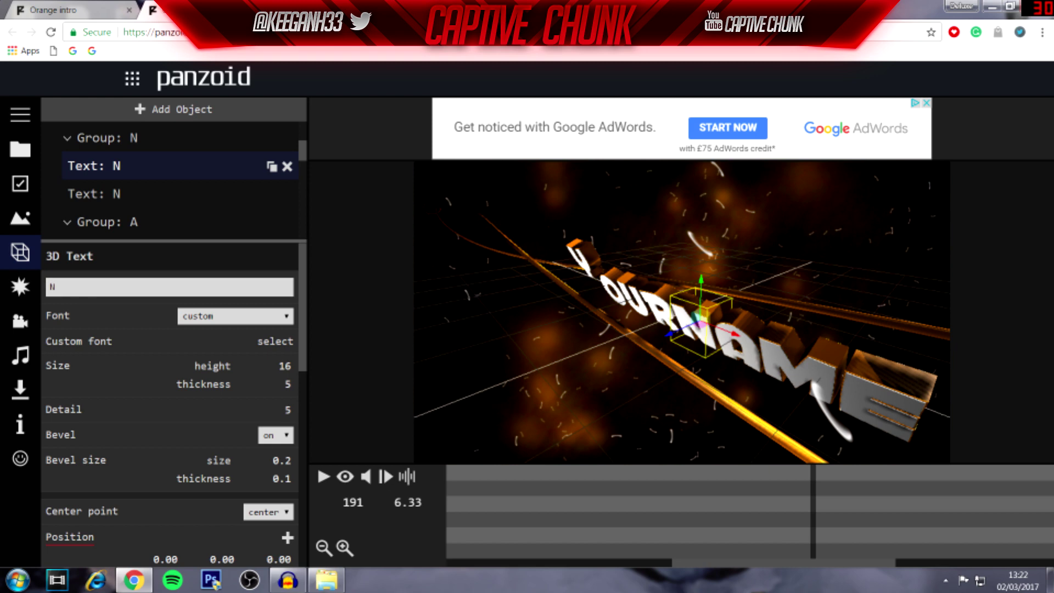
# Return to the Orange intro page, look through all templates by the same creator, and go back to the Panzoid home page.
pyautogui.click(83, 11)
pyautogui.scroll(-3, 849, 407)
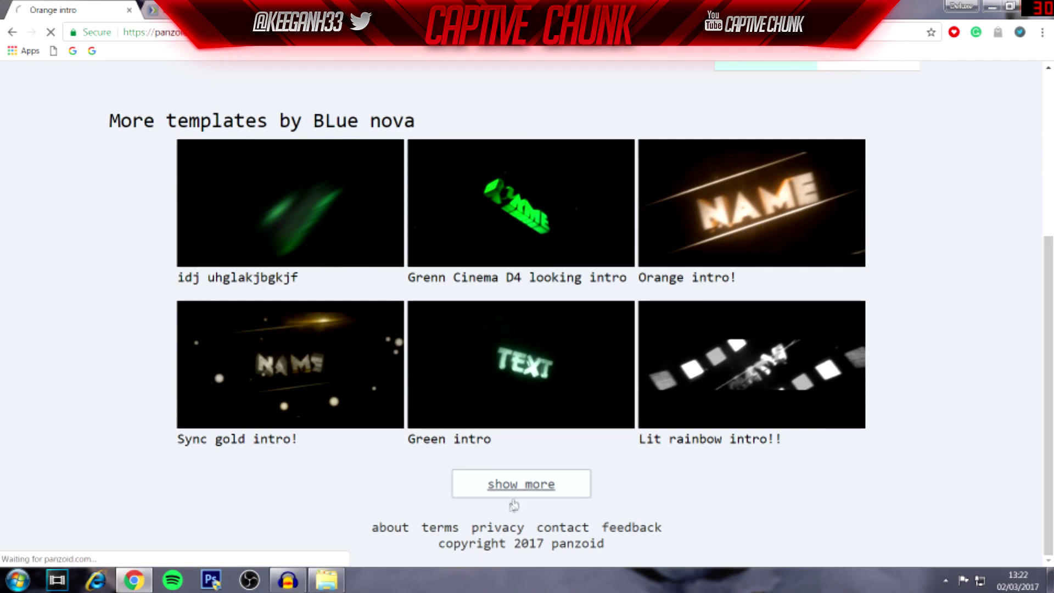
pyautogui.click(517, 486)
pyautogui.scroll(-1, 516, 501)
pyautogui.scroll(-6, 516, 315)
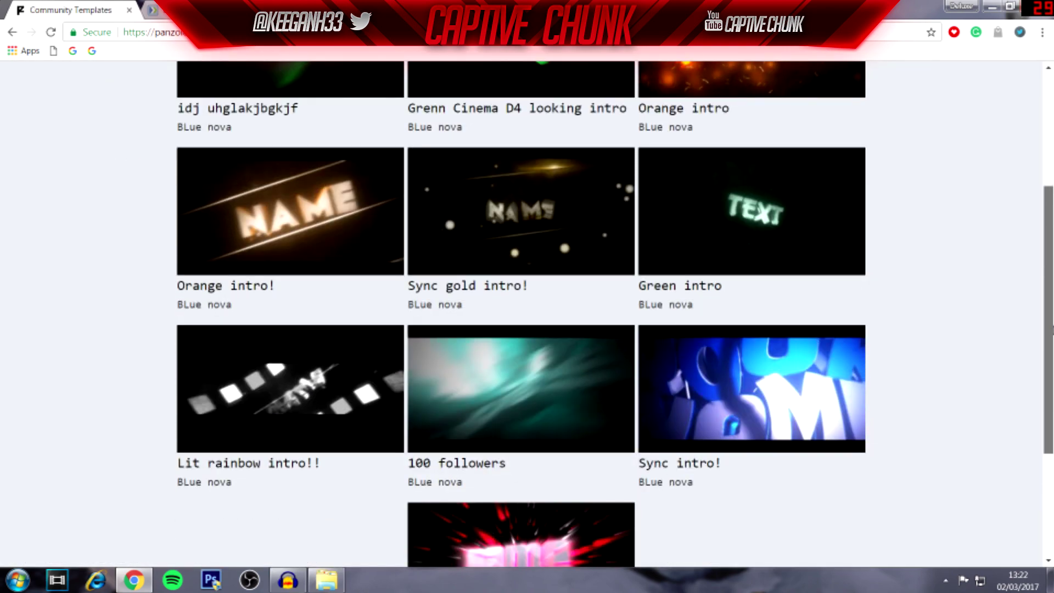
pyautogui.scroll(3, 521, 313)
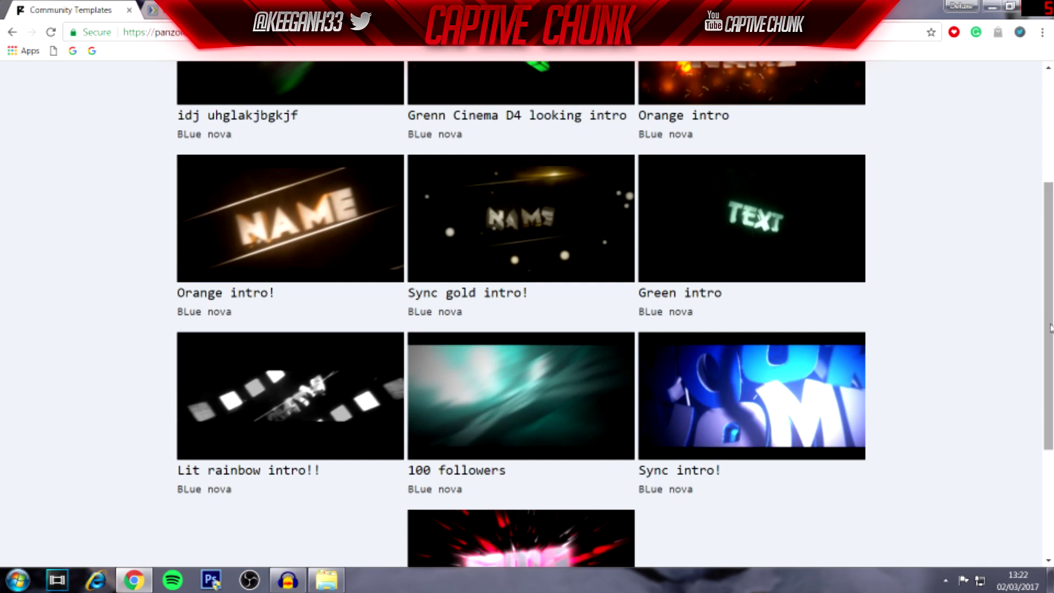
pyautogui.scroll(3, 1048, 328)
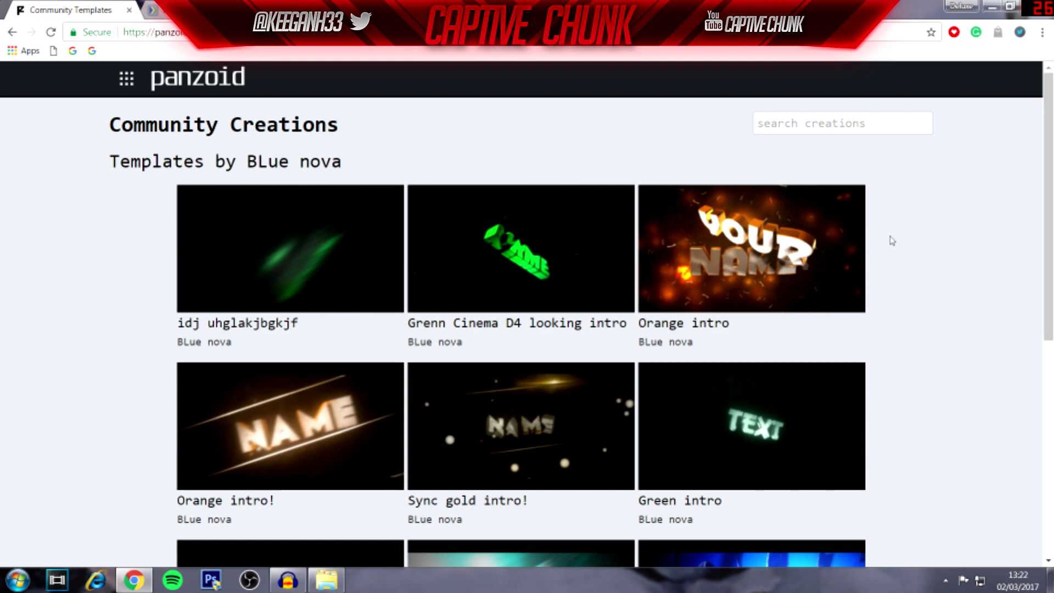
pyautogui.scroll(-7, 1007, 210)
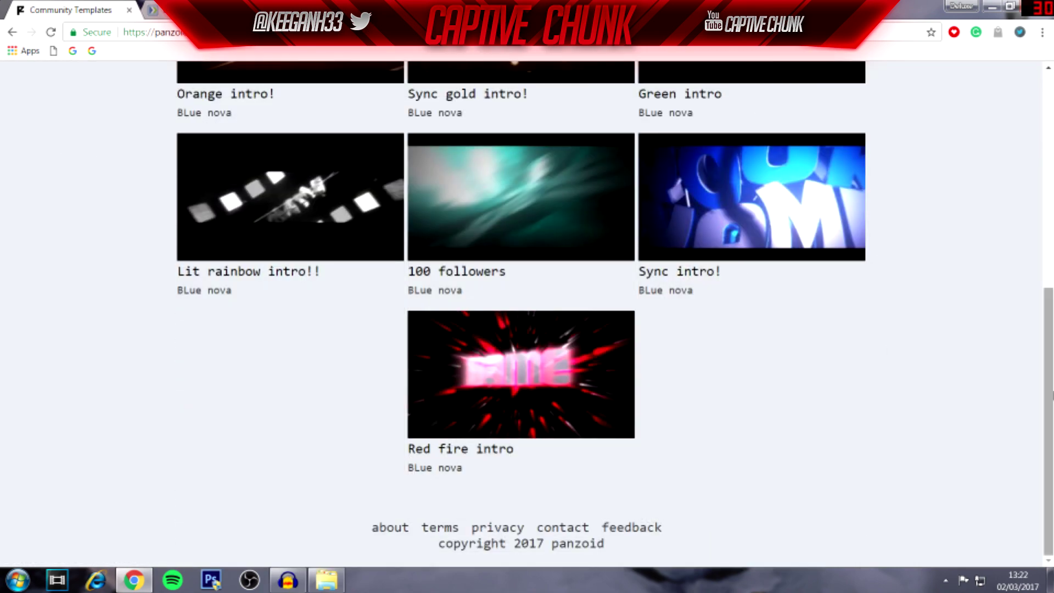
pyautogui.moveTo(1048, 421); pyautogui.dragTo(1048, 206)
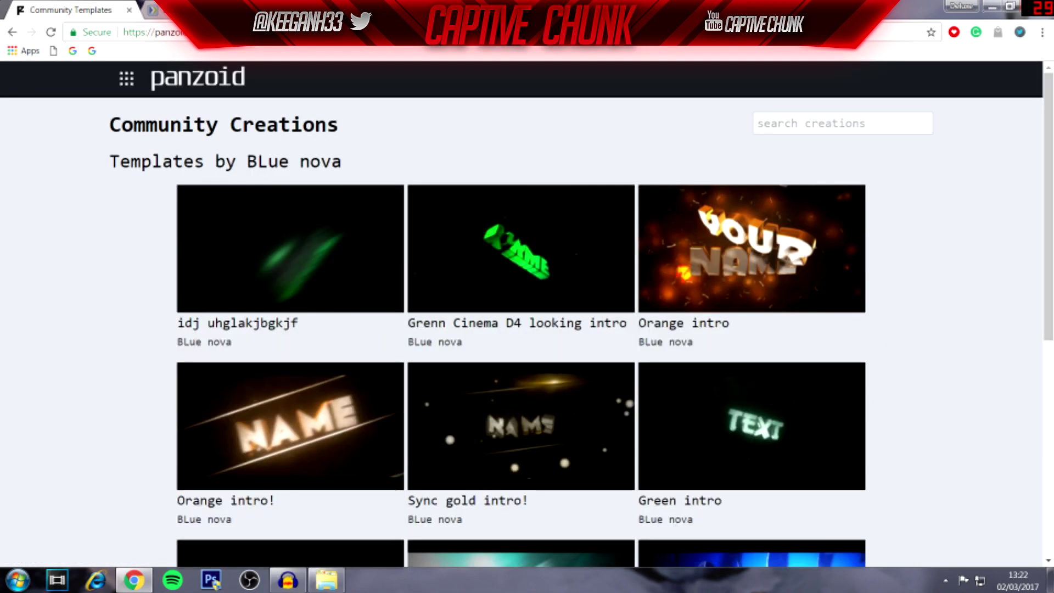
pyautogui.click(237, 82)
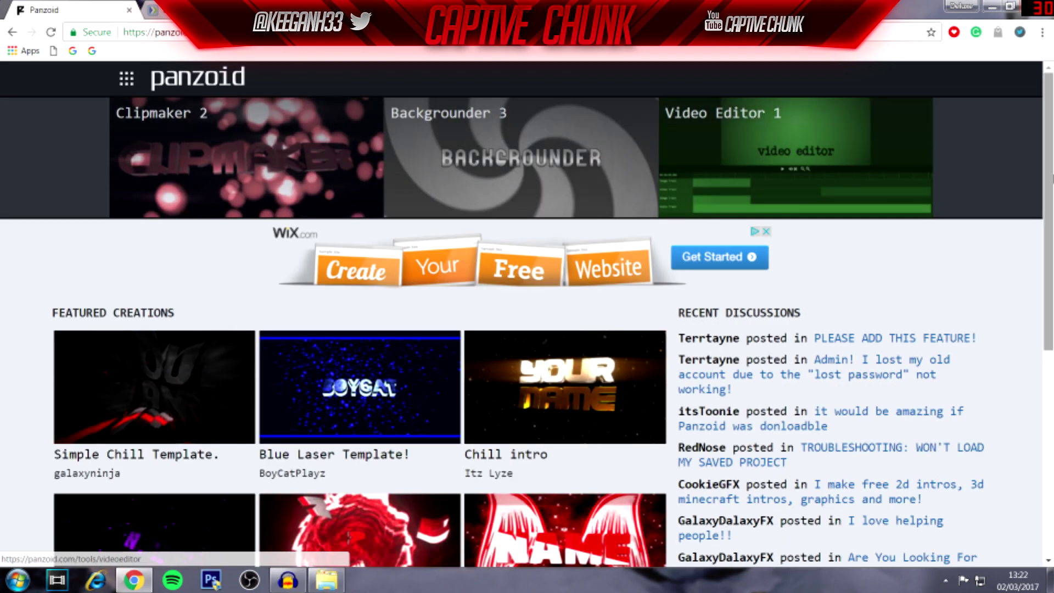
# Open the page with more community creations and show the full list of the newest ones.
pyautogui.scroll(-7, 788, 502)
pyautogui.click(387, 497)
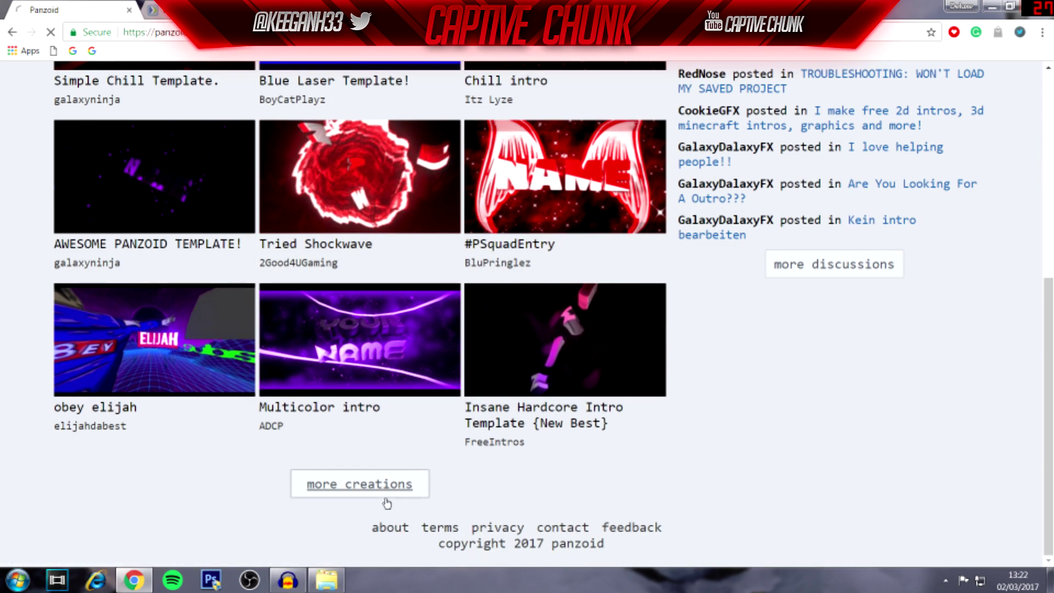
pyautogui.scroll(-5, 471, 546)
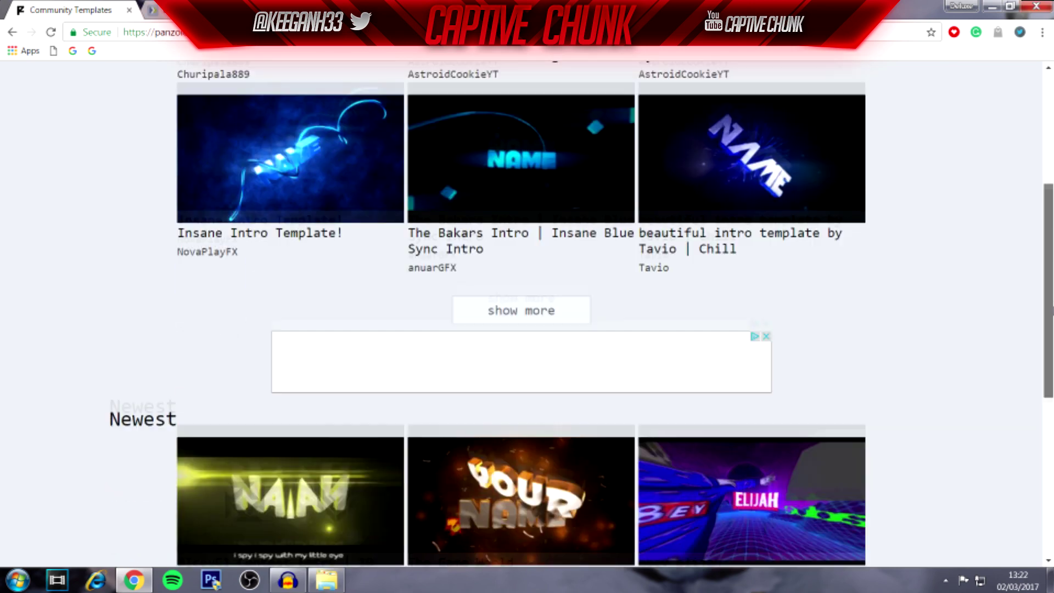
pyautogui.scroll(-2, 857, 242)
pyautogui.scroll(-5, 556, 240)
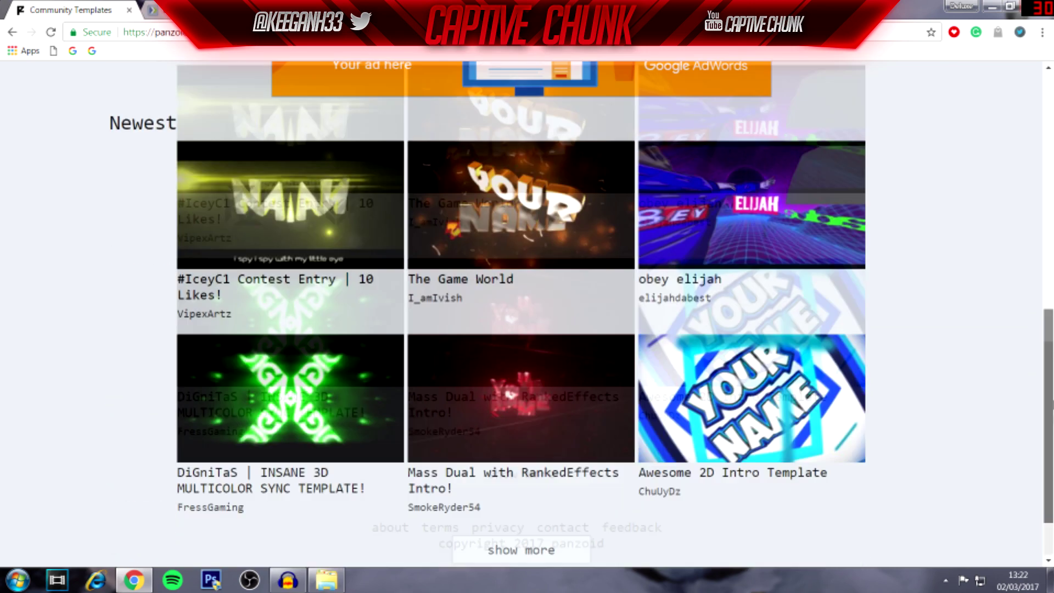
pyautogui.click(519, 483)
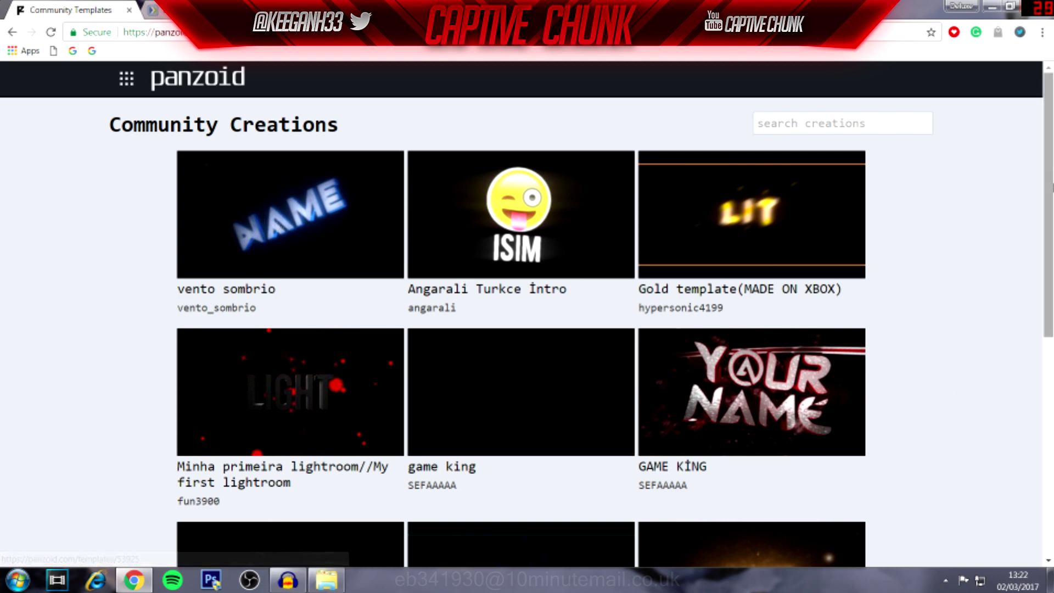
# Browse the newest community creations page by page, from page 1 through to page 5.
pyautogui.scroll(-8, 1047, 220)
pyautogui.click(445, 483)
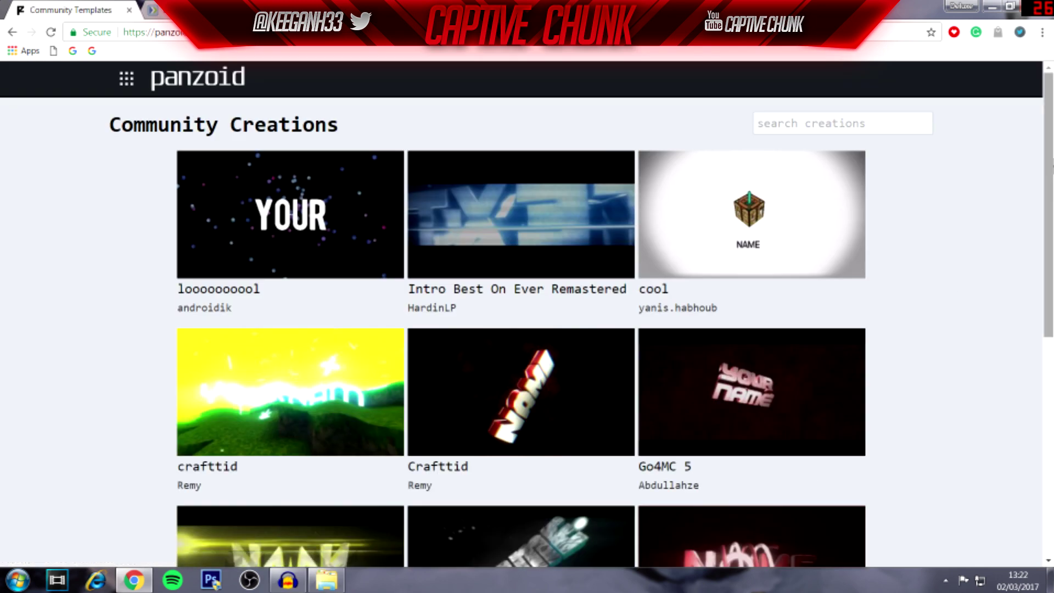
pyautogui.scroll(-4, 913, 418)
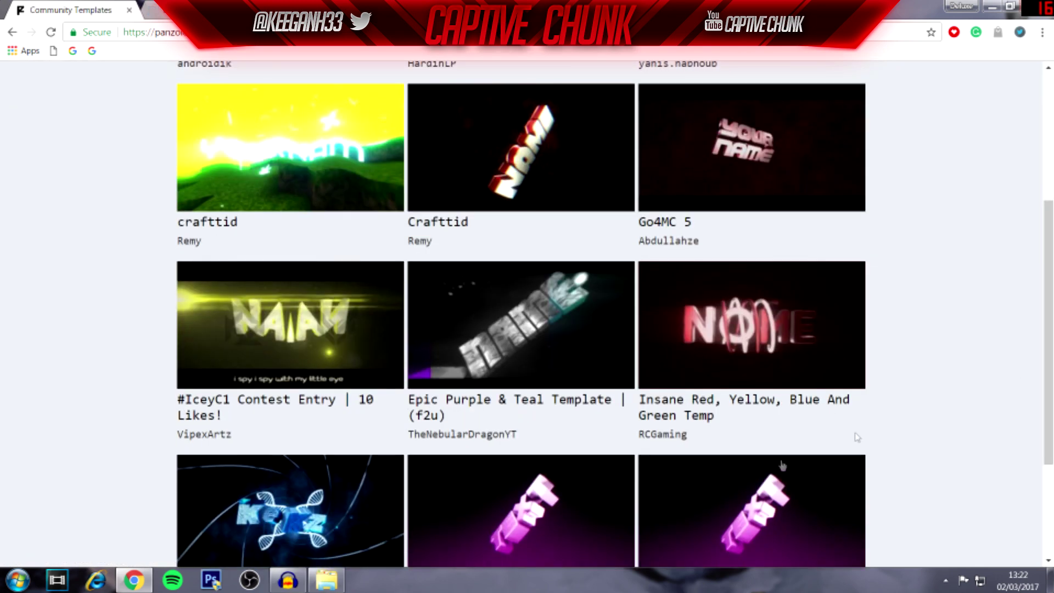
pyautogui.moveTo(1050, 332); pyautogui.dragTo(1050, 422)
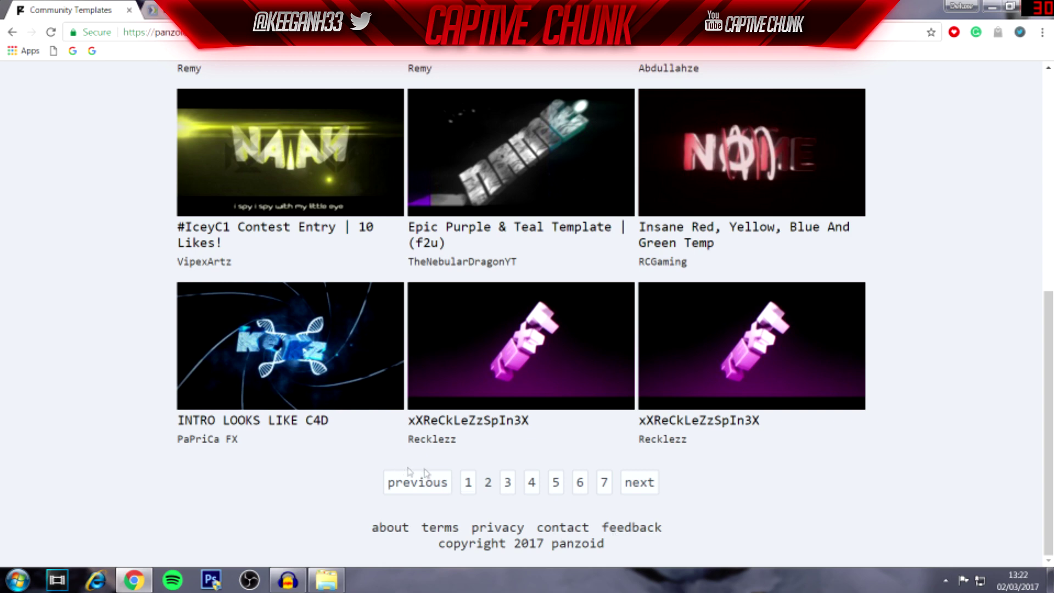
pyautogui.click(508, 483)
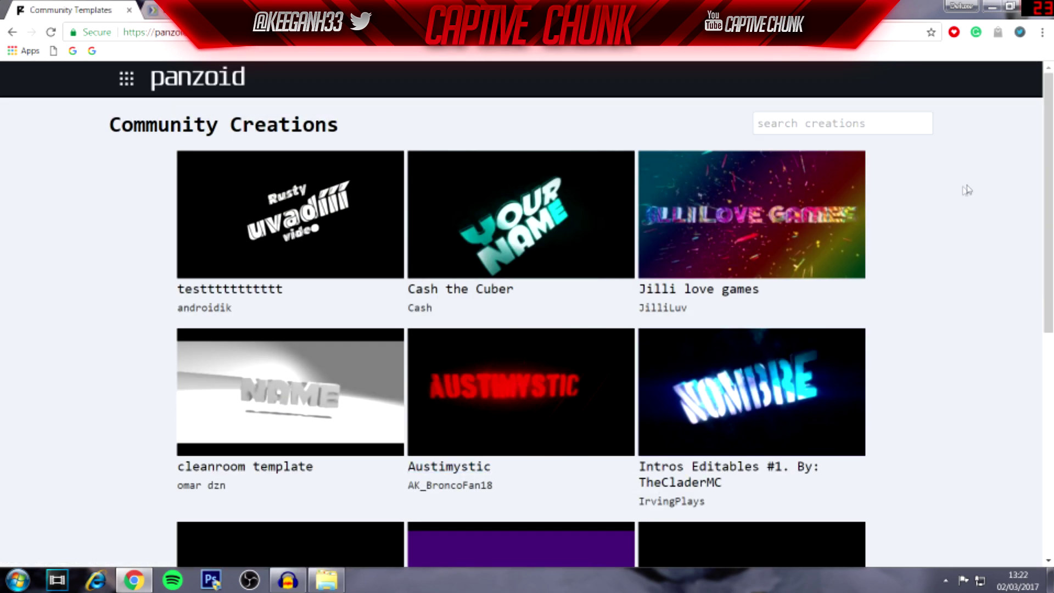
pyautogui.moveTo(1049, 159); pyautogui.dragTo(1052, 386)
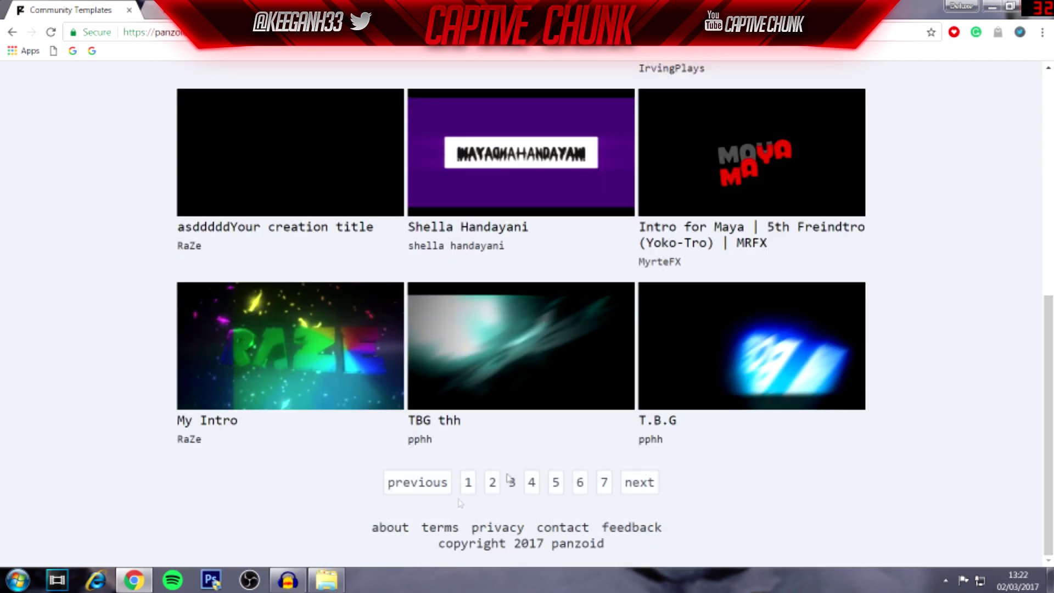
pyautogui.click(530, 482)
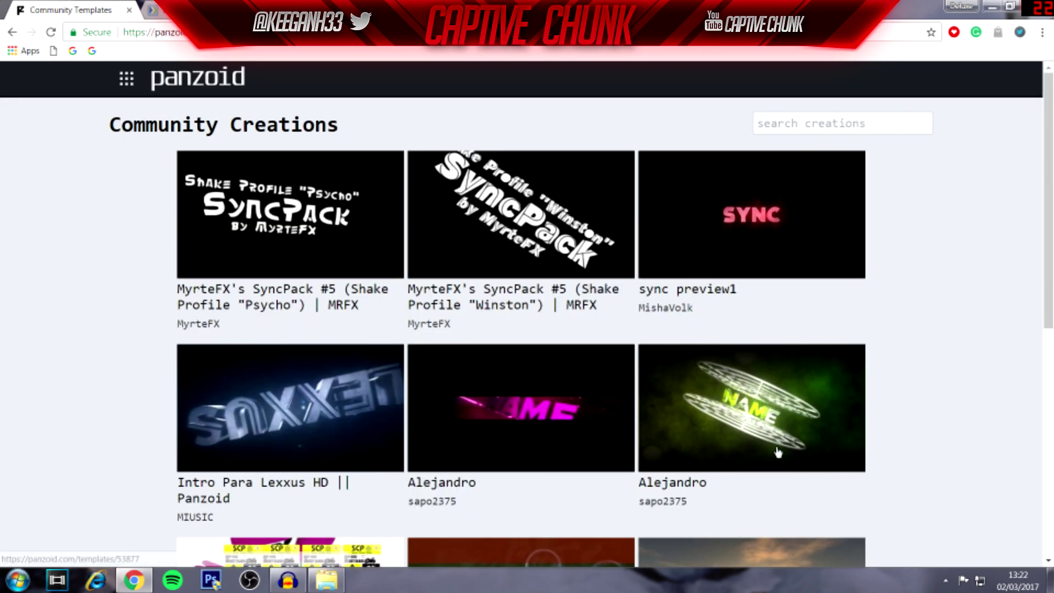
pyautogui.moveTo(1050, 191); pyautogui.dragTo(1050, 417)
pyautogui.click(556, 485)
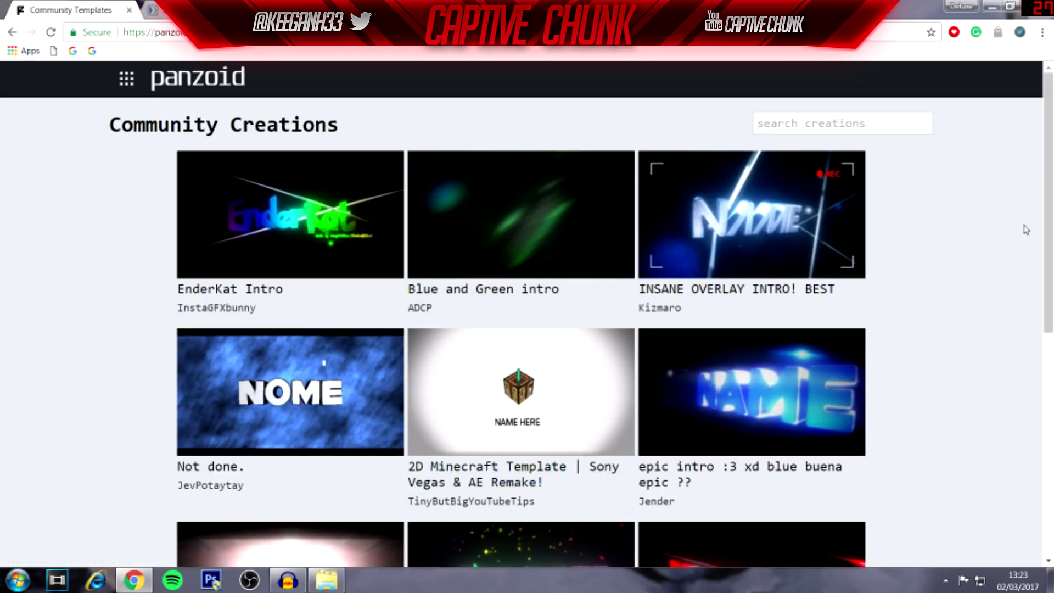
# Open the template "epic intro :3 xd blue buena epic ??" in Clipmaker.
pyautogui.scroll(-5, 1026, 229)
pyautogui.click(729, 134)
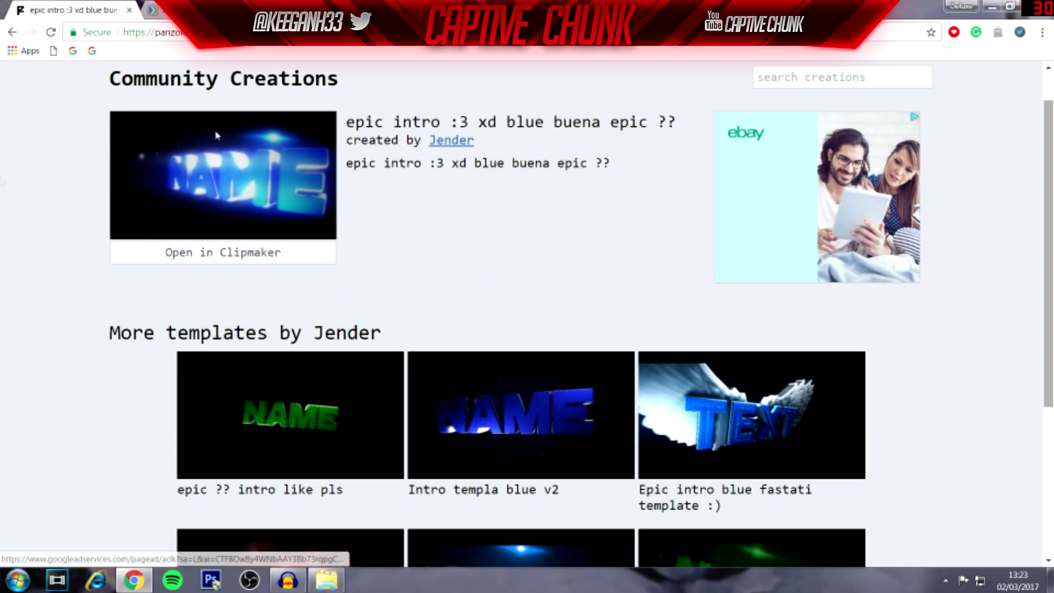
pyautogui.click(189, 251)
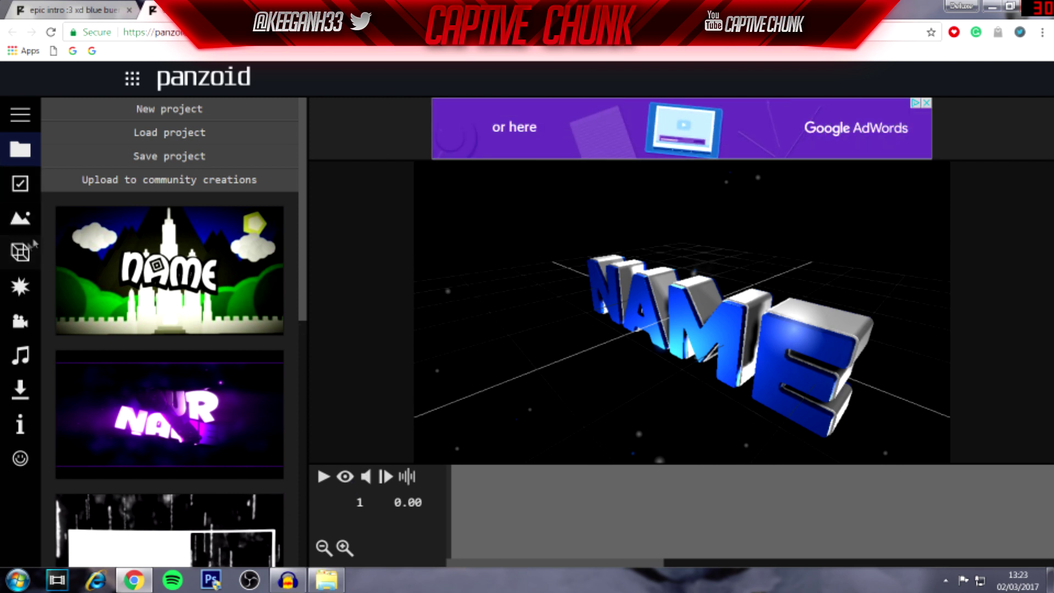
# Show the project's objects and change the first text object in Group: NAME to "Captive".
pyautogui.click(23, 254)
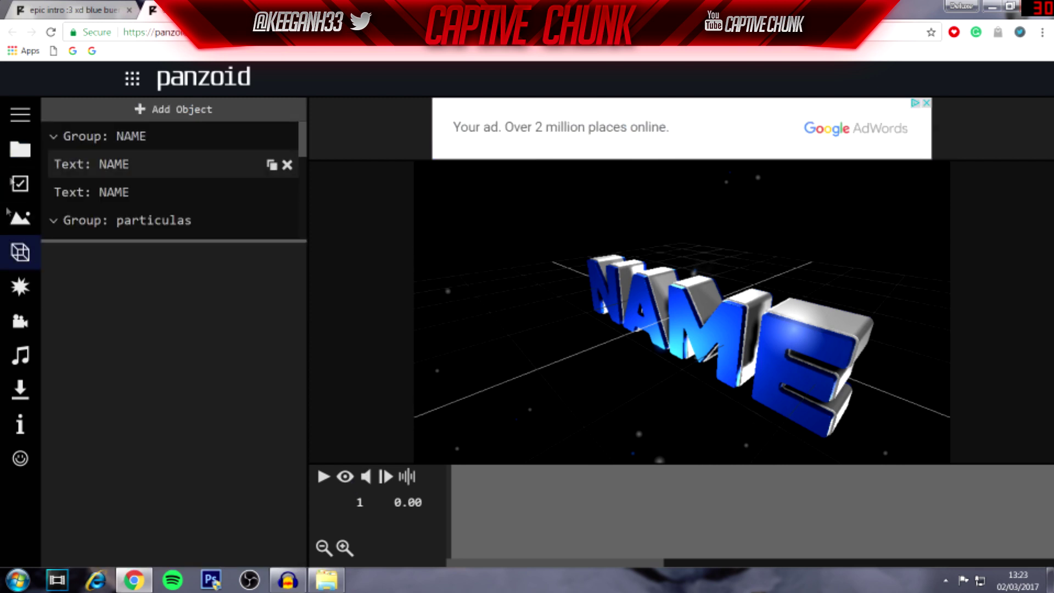
pyautogui.click(137, 165)
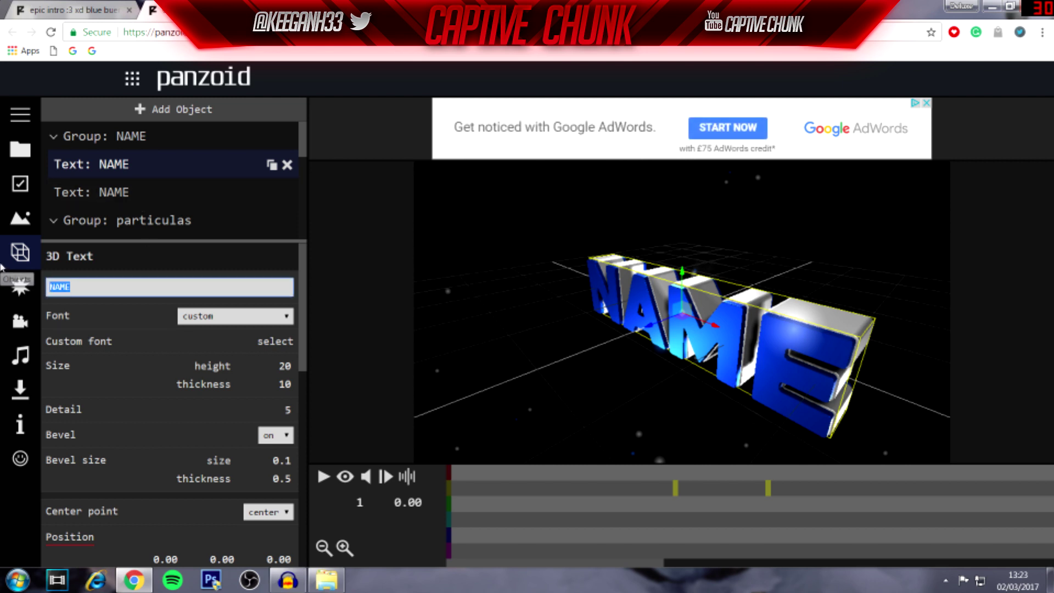
pyautogui.press('capslock')
pyautogui.write('Captiv')
pyautogui.press('Return')
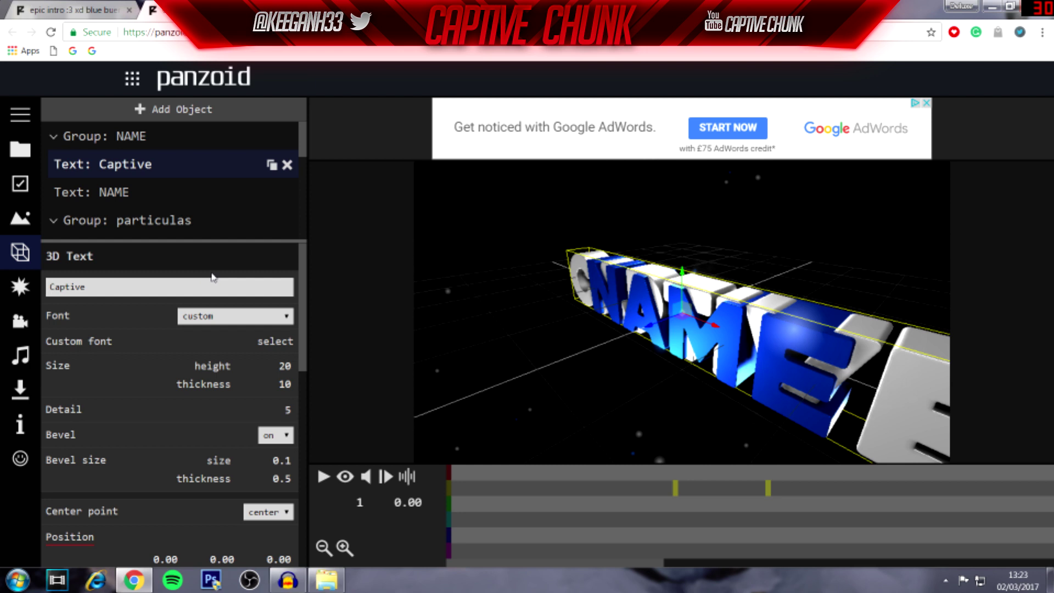
# Change the second text object in Group: NAME to "cative".
pyautogui.click(150, 199)
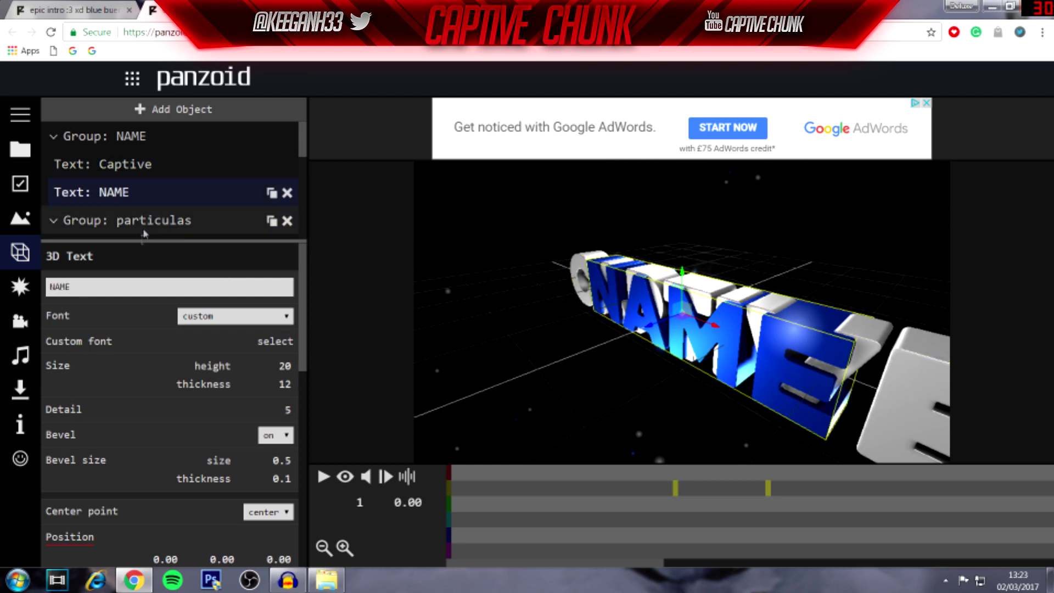
pyautogui.press('Tab')
pyautogui.write('ca')
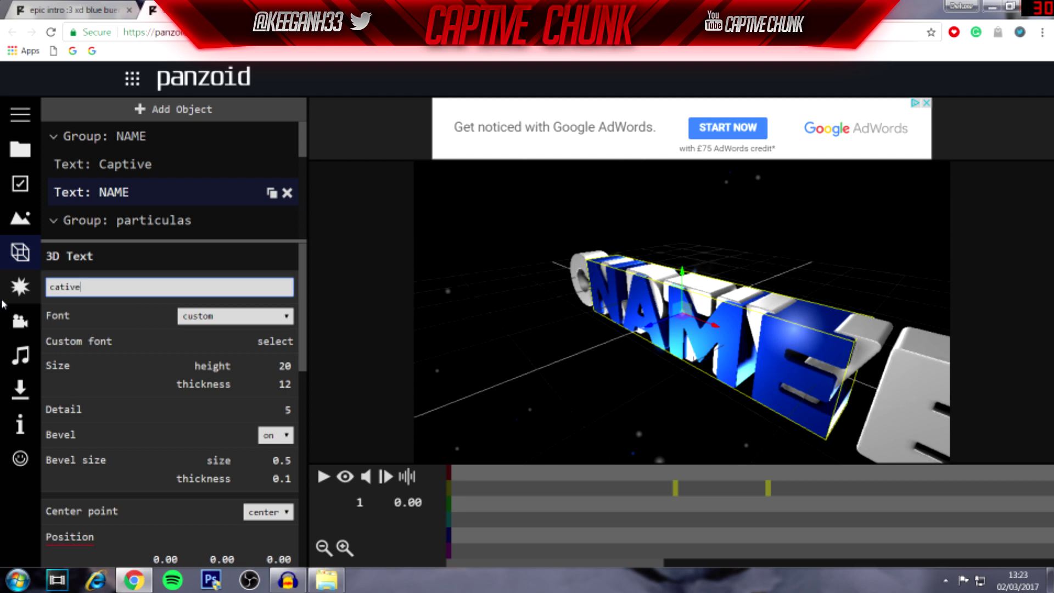
pyautogui.click(5, 302)
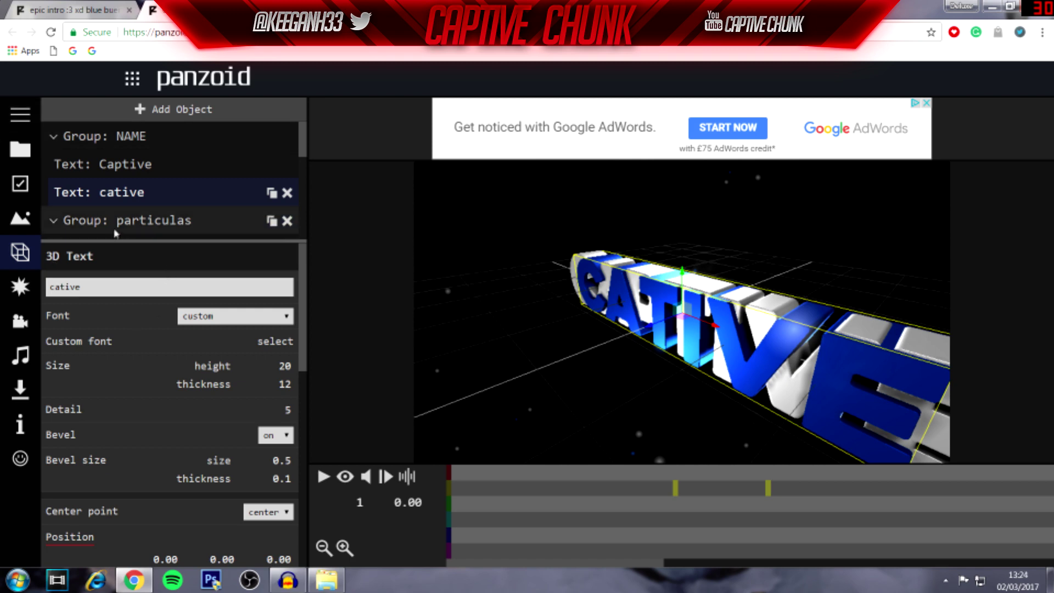
# Select Group: particulas, then switch to the camera view and play the animation.
pyautogui.click(50, 221)
pyautogui.click(345, 476)
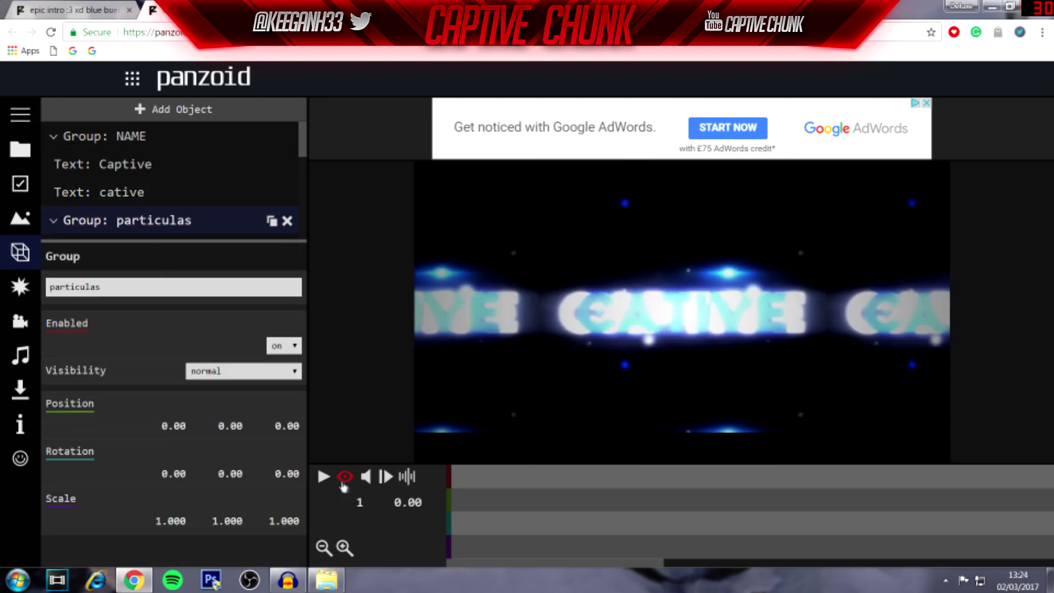
pyautogui.click(324, 477)
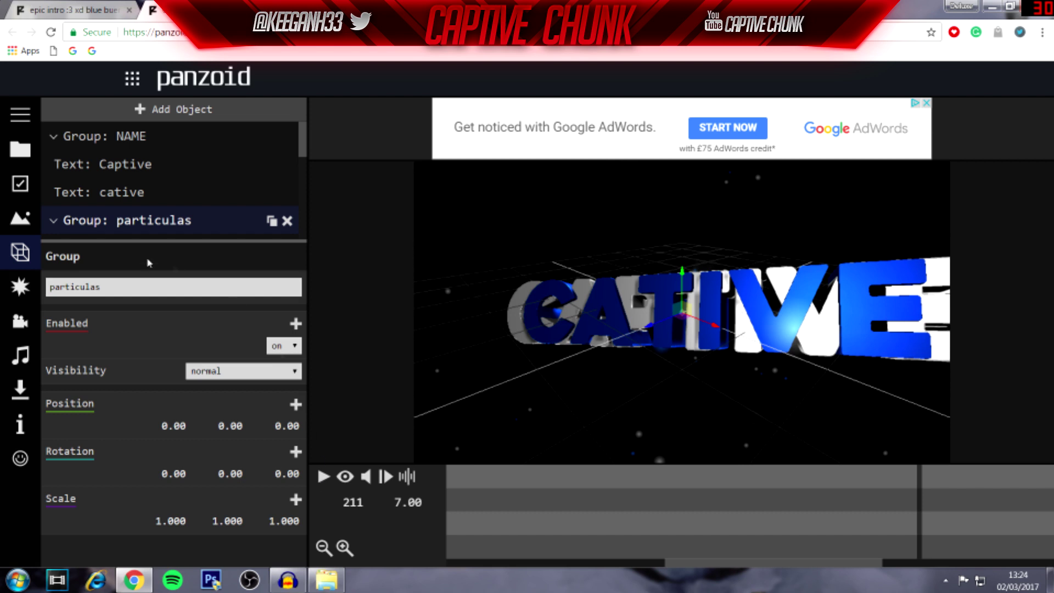
# Collapse Group: particulas in the object list and return to the text objects of Group: NAME.
pyautogui.moveTo(303, 152); pyautogui.dragTo(306, 174)
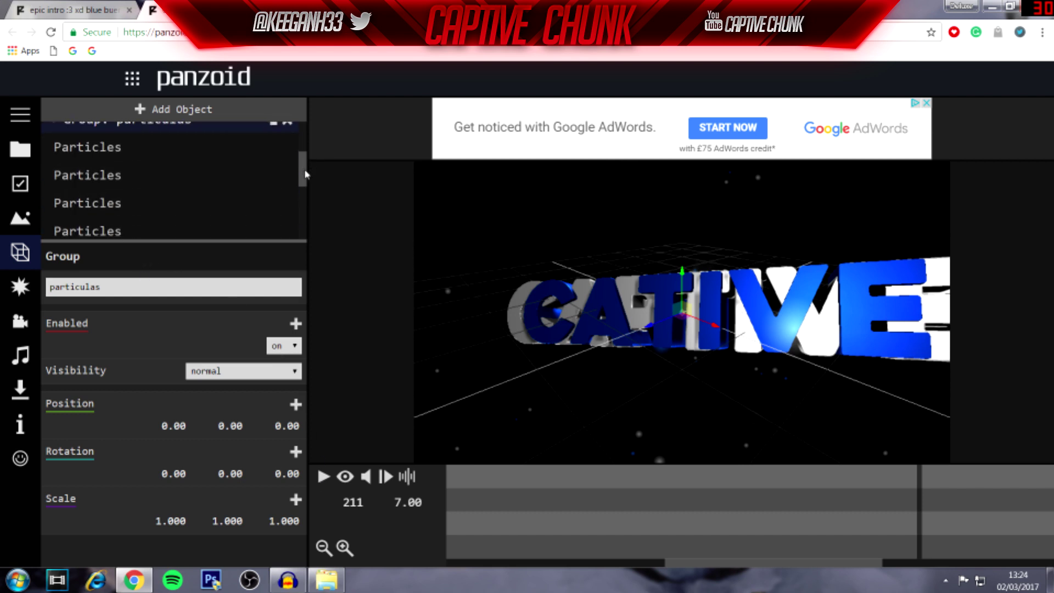
pyautogui.scroll(1, 306, 174)
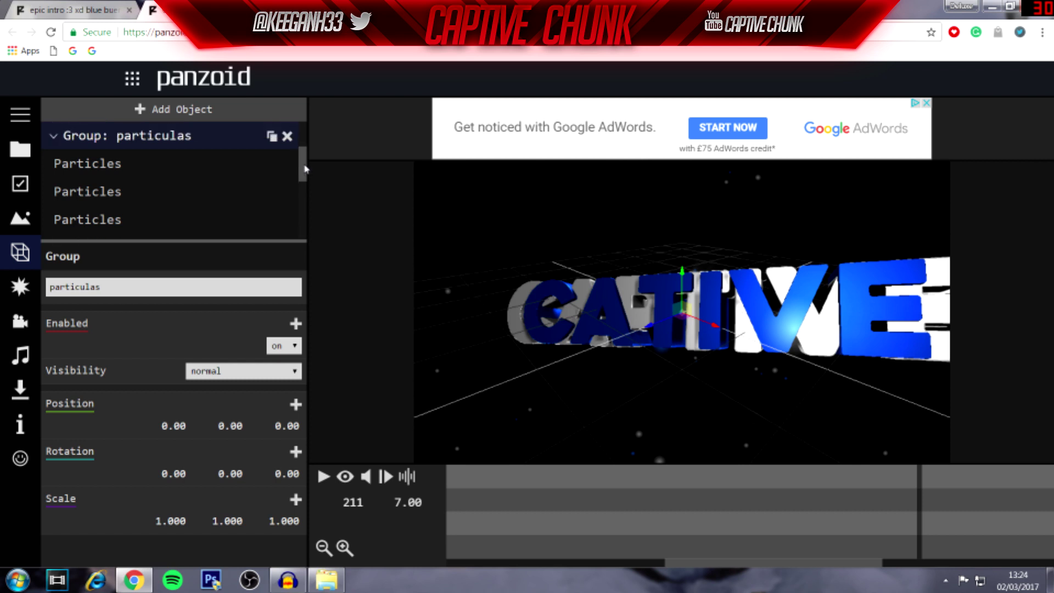
pyautogui.click(57, 149)
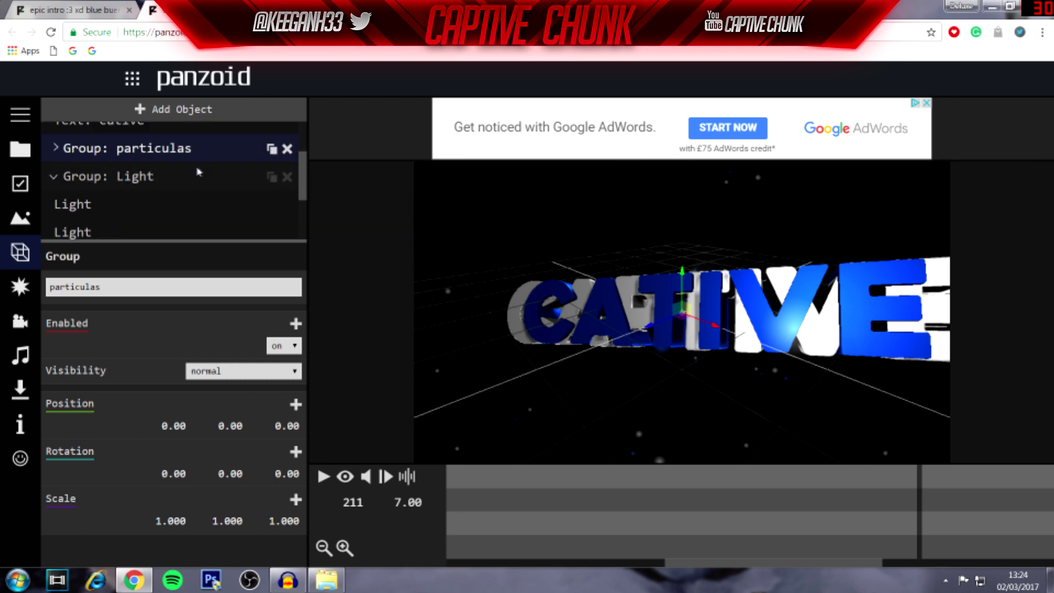
pyautogui.moveTo(301, 176); pyautogui.dragTo(292, 146)
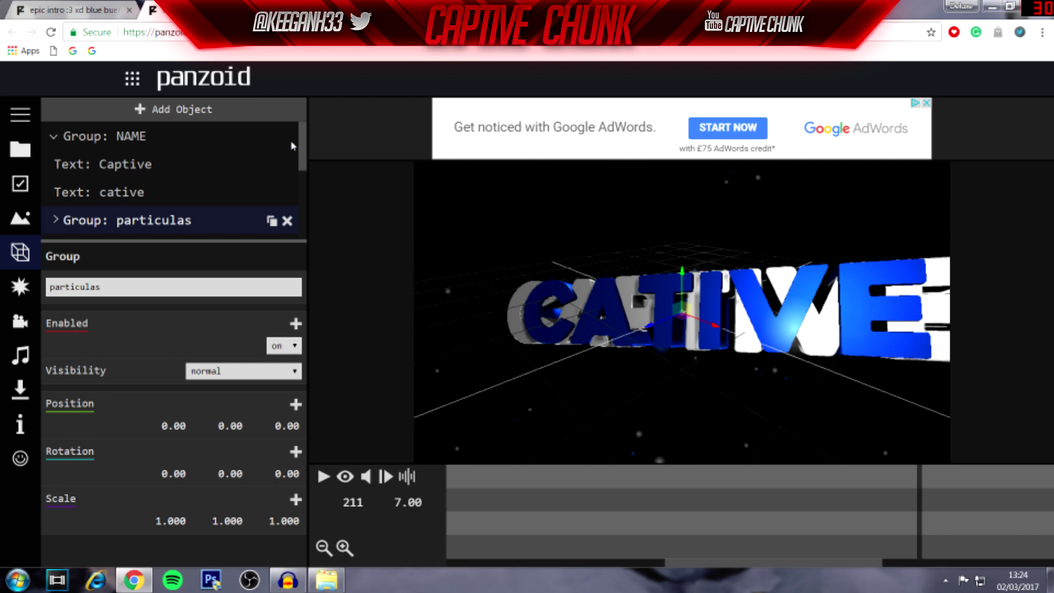
# Capitalise the first letter of the second text object in Group: NAME so it reads "Cative".
pyautogui.click(136, 198)
pyautogui.click(53, 286)
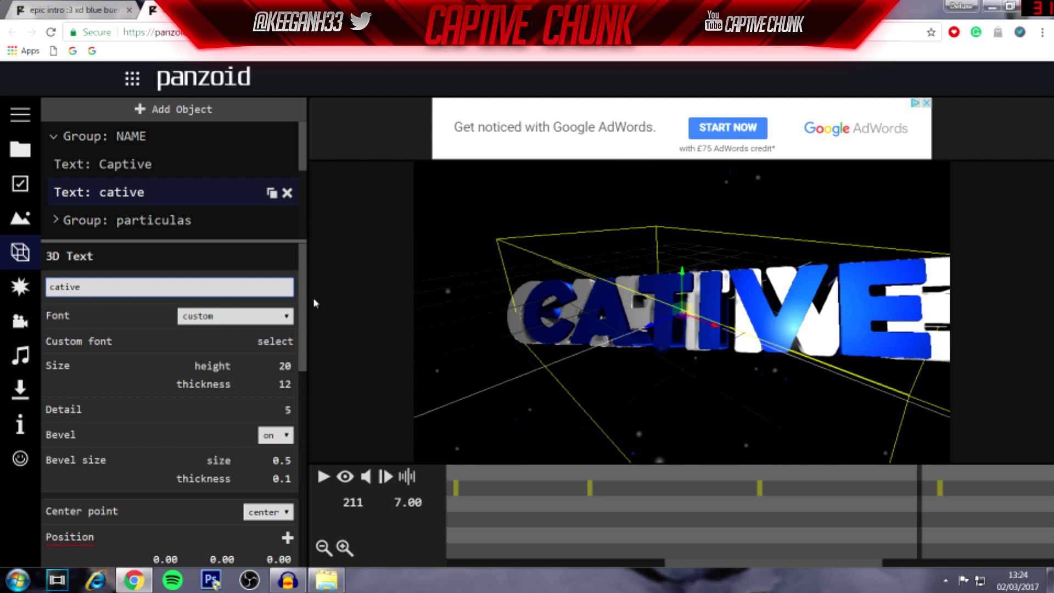
pyautogui.press('BackSpace')
pyautogui.press('capslock')
pyautogui.write('C')
pyautogui.press('Return')
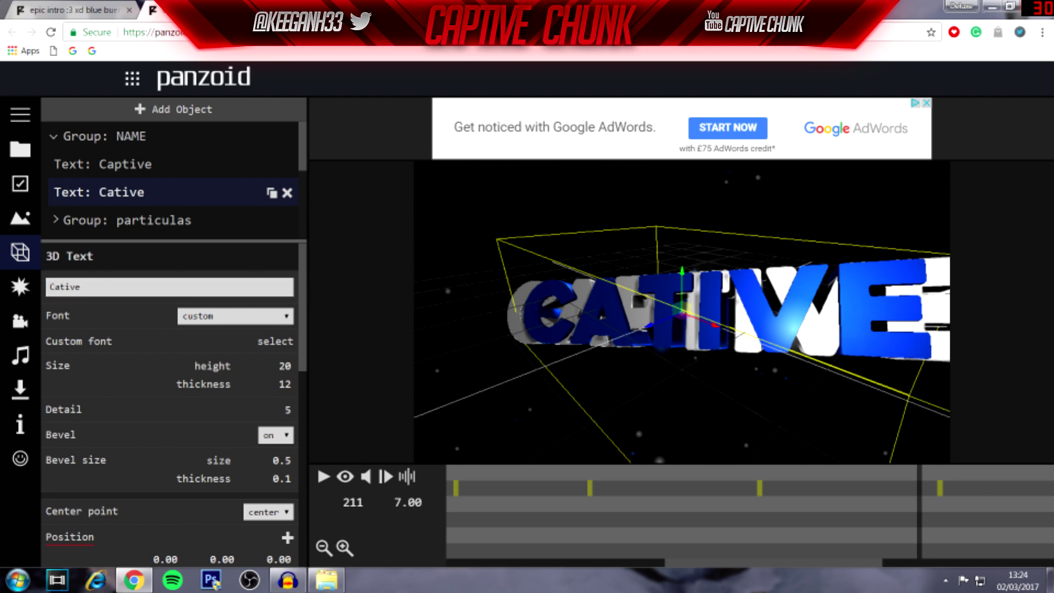
# Insert the missing lowercase p in the second text object so it reads "Captive".
pyautogui.click(59, 287)
pyautogui.write('p')
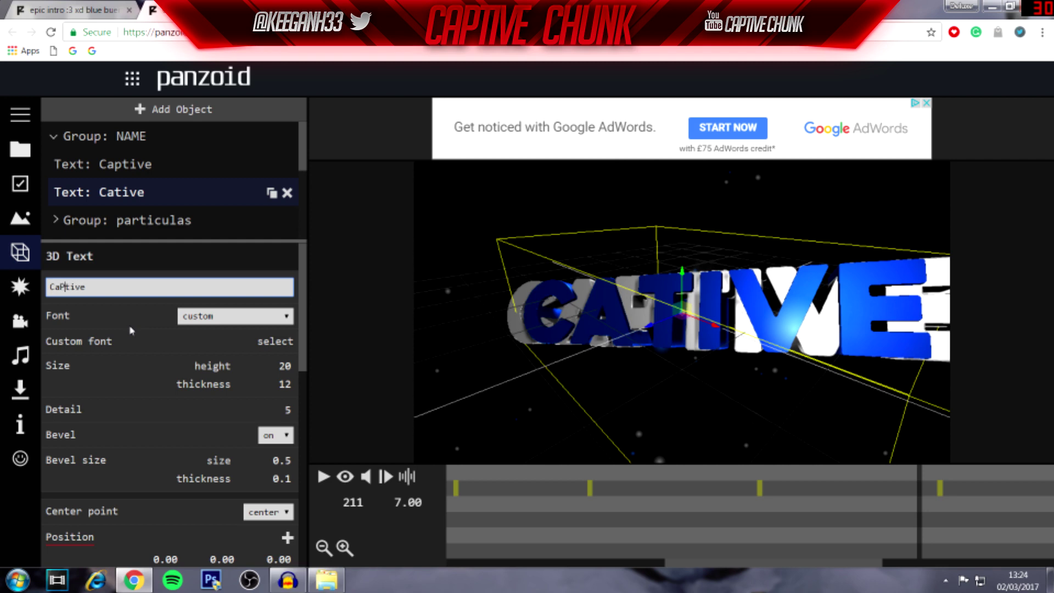
pyautogui.press('capslock')
pyautogui.press('BackSpace')
pyautogui.write('p')
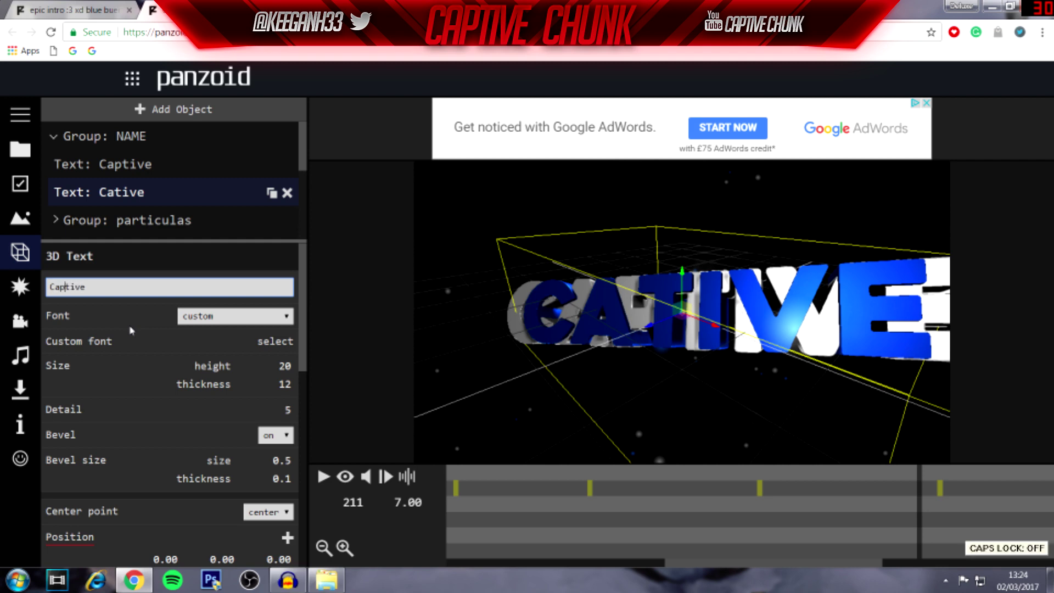
pyautogui.press('Return')
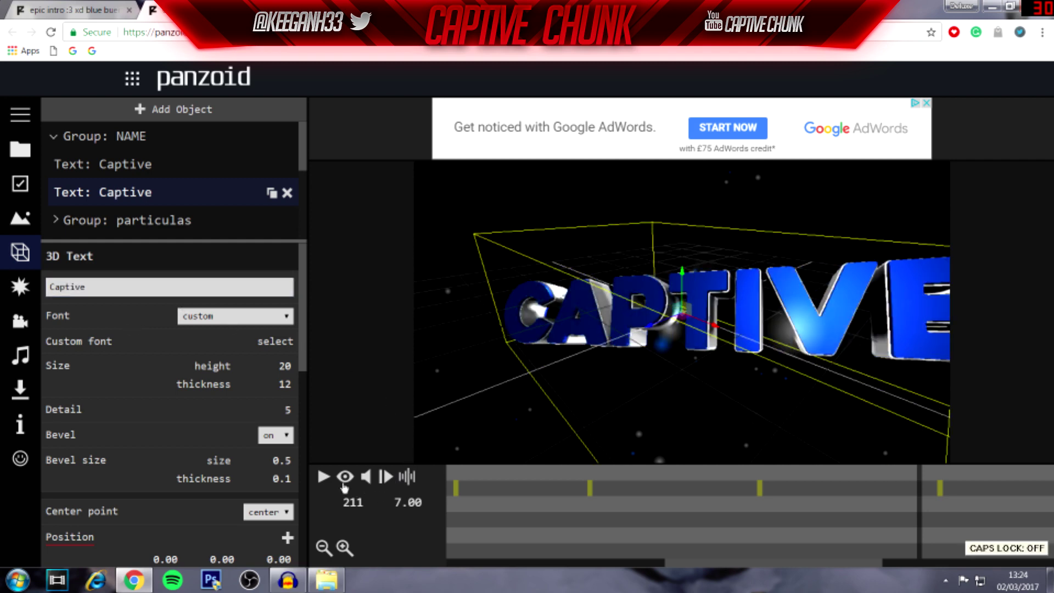
# Play the animation with the corrected text, then turn off the camera view and pause playback.
pyautogui.click(325, 478)
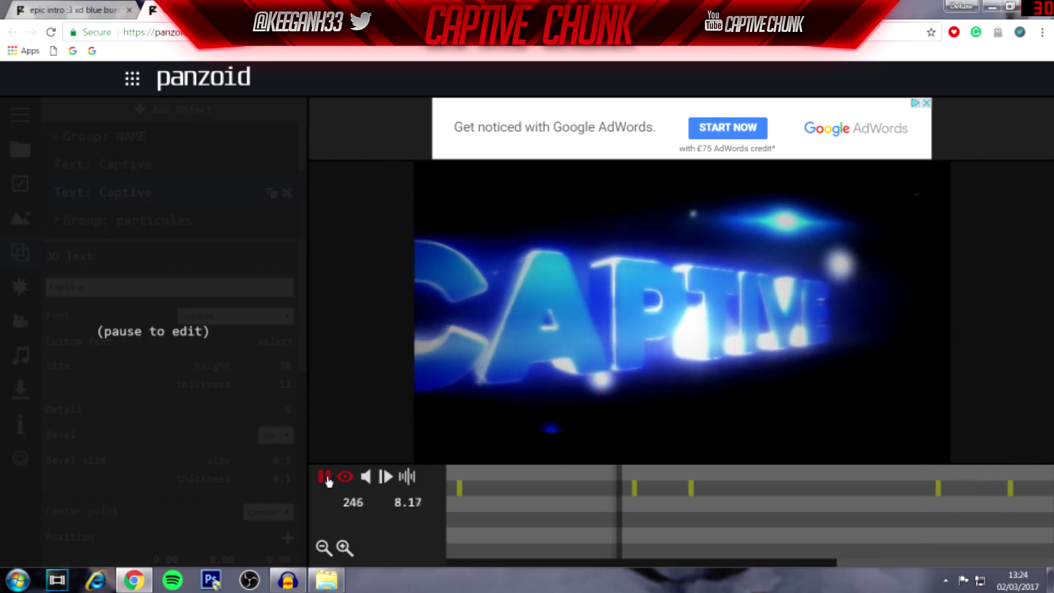
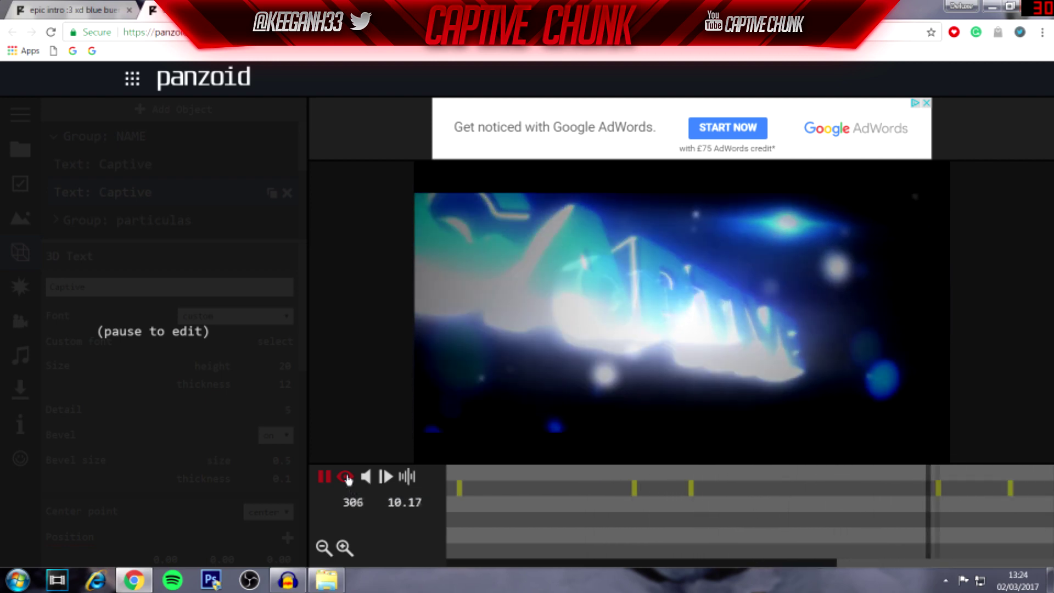
pyautogui.click(346, 477)
pyautogui.click(323, 478)
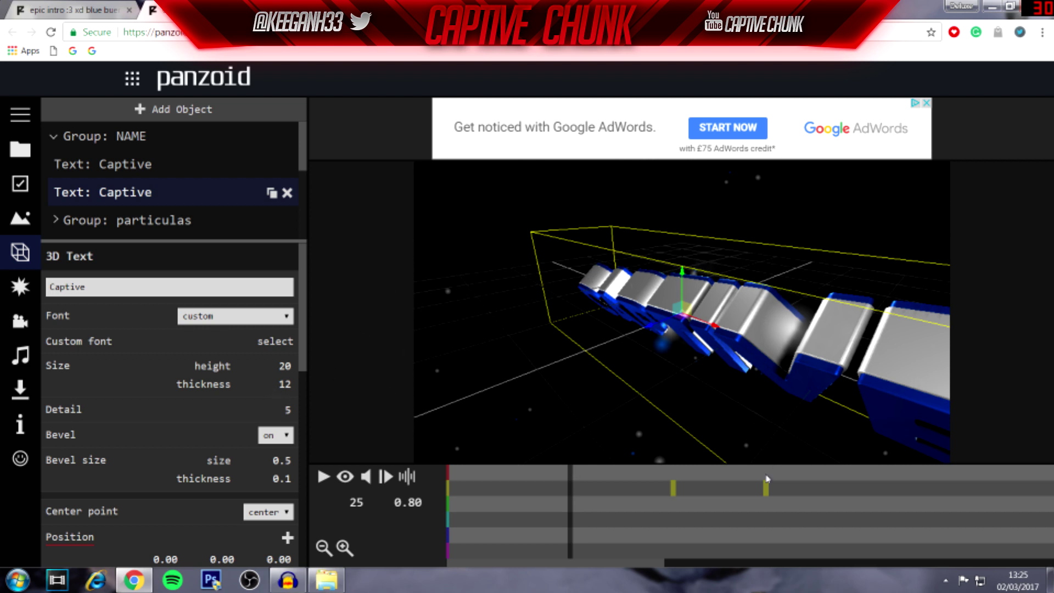
# Set the video download to balanced mode and the .webm (vp8/opus) format.
pyautogui.click(32, 291)
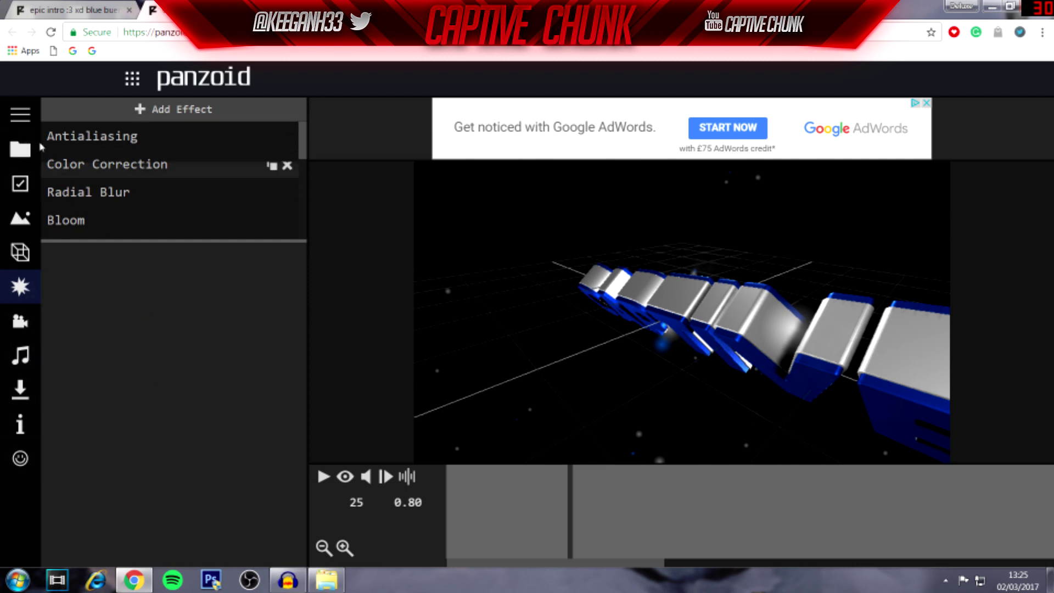
pyautogui.click(20, 397)
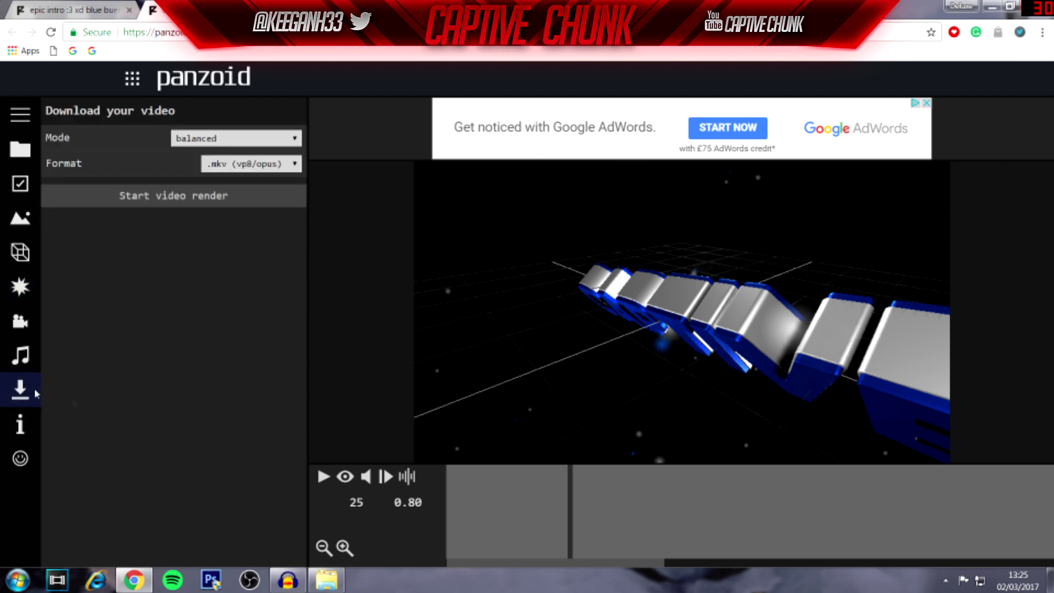
pyautogui.click(258, 141)
pyautogui.click(258, 141)
pyautogui.click(257, 139)
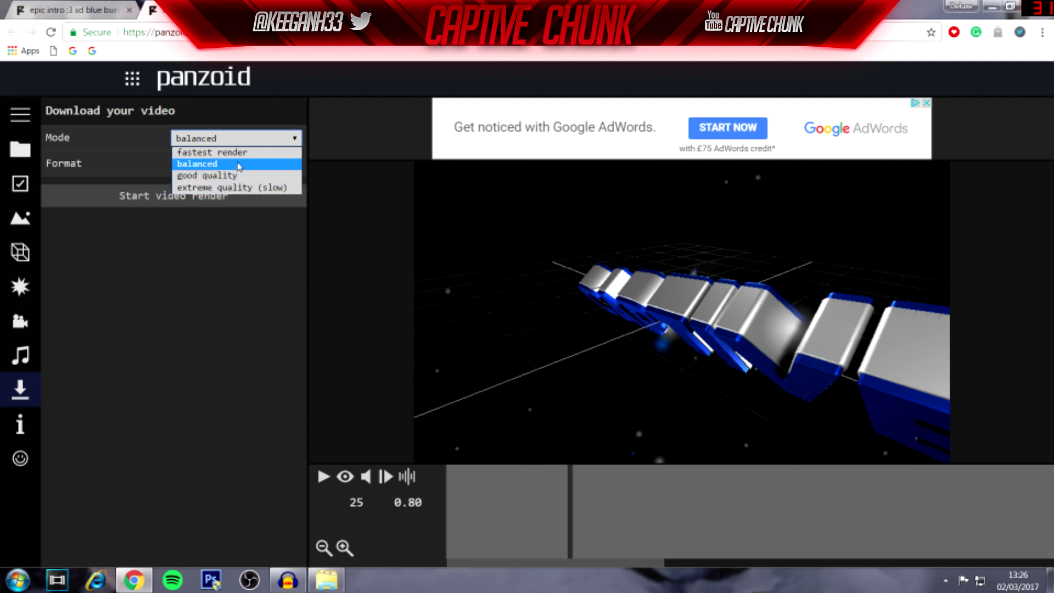
pyautogui.click(239, 165)
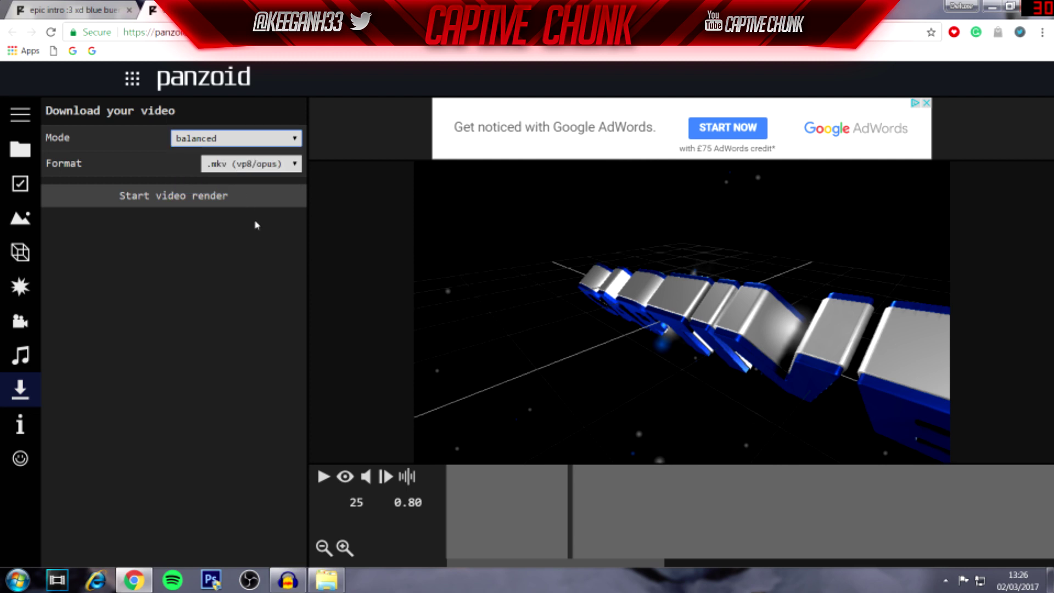
pyautogui.click(268, 166)
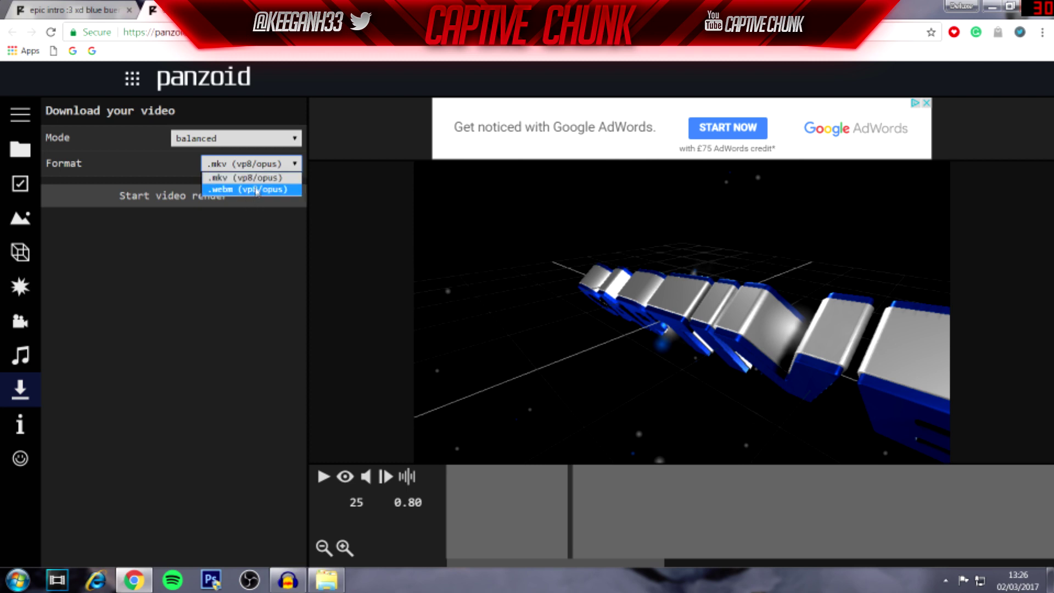
pyautogui.click(225, 191)
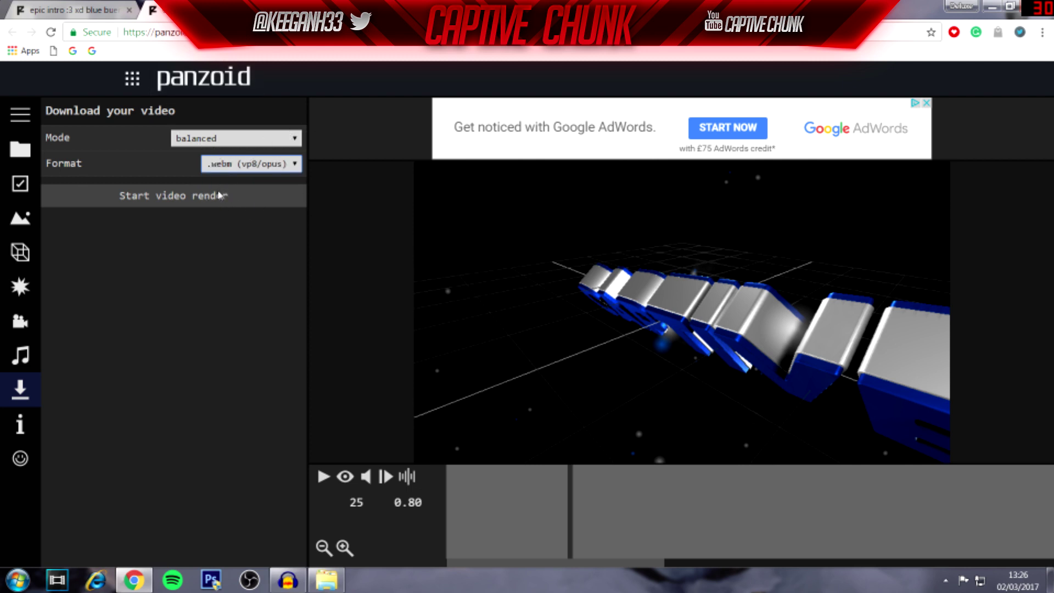
# Render the video and download the finished file.
pyautogui.click(190, 205)
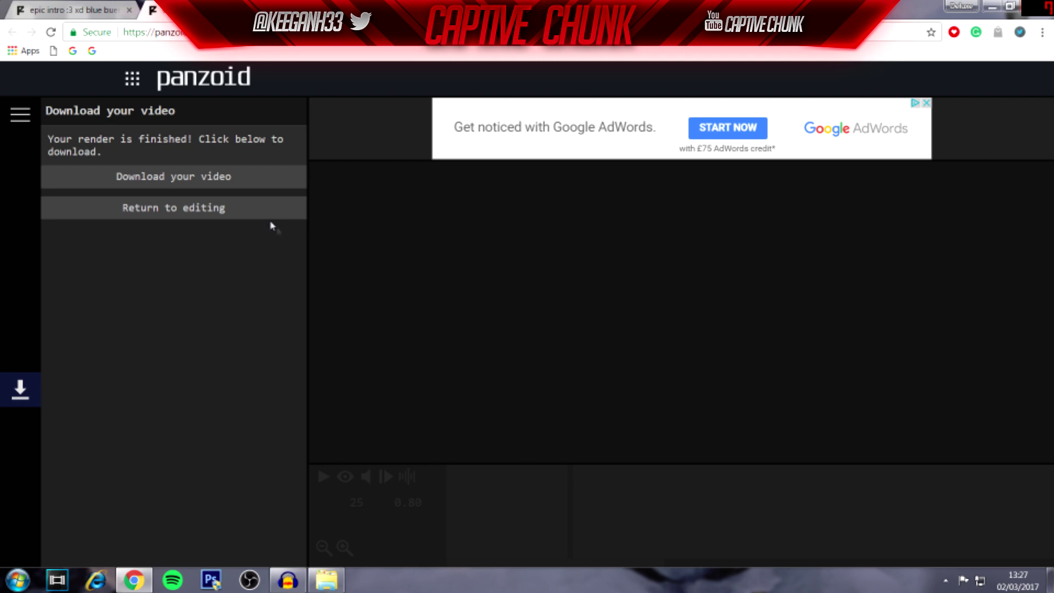
pyautogui.click(188, 189)
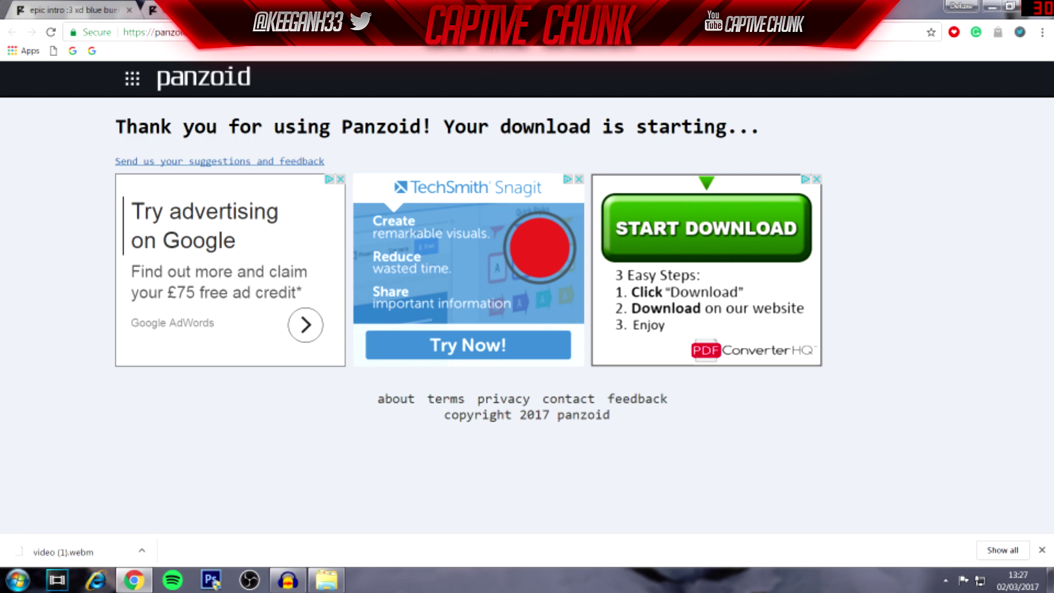
# Switch to Zamzar's WEBM to MP4 converter and add video (1).webm as the file to convert.
pyautogui.hotkey('ctrl', 'Tab')
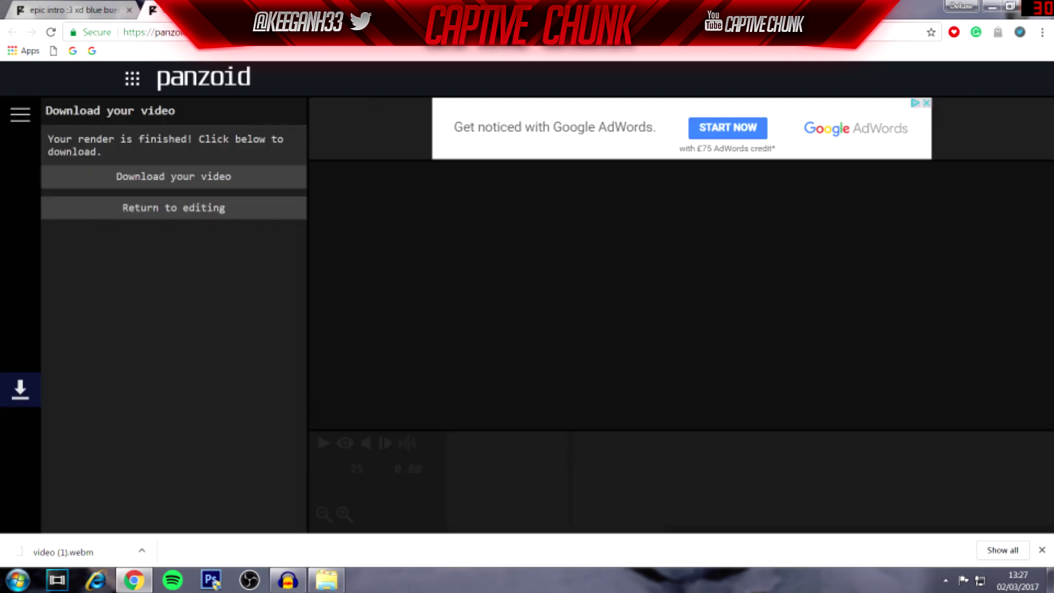
pyautogui.hotkey('ctrl', 'Tab')
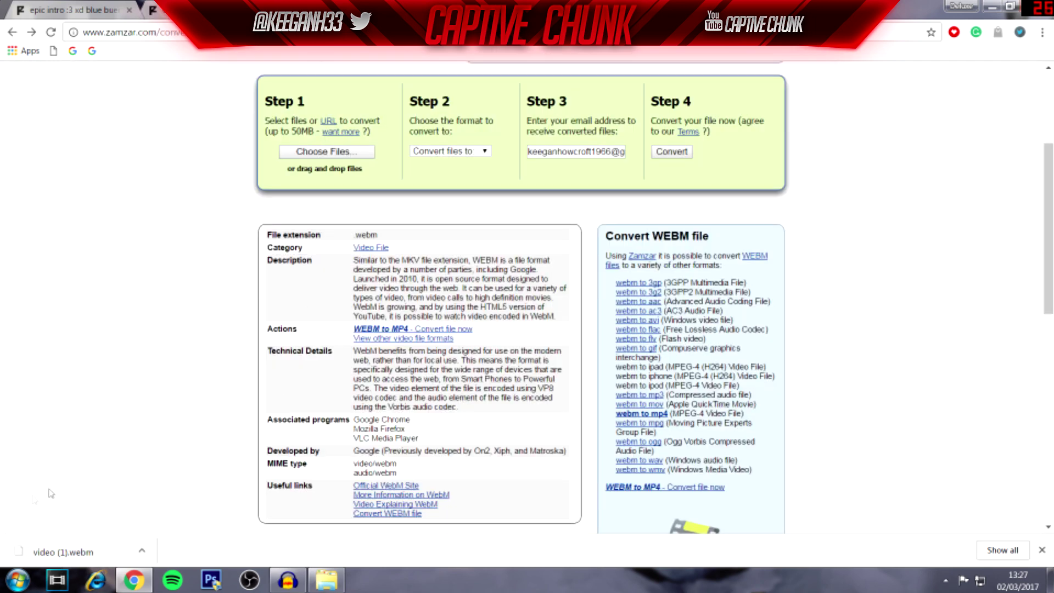
pyautogui.moveTo(1050, 246); pyautogui.dragTo(1051, 182)
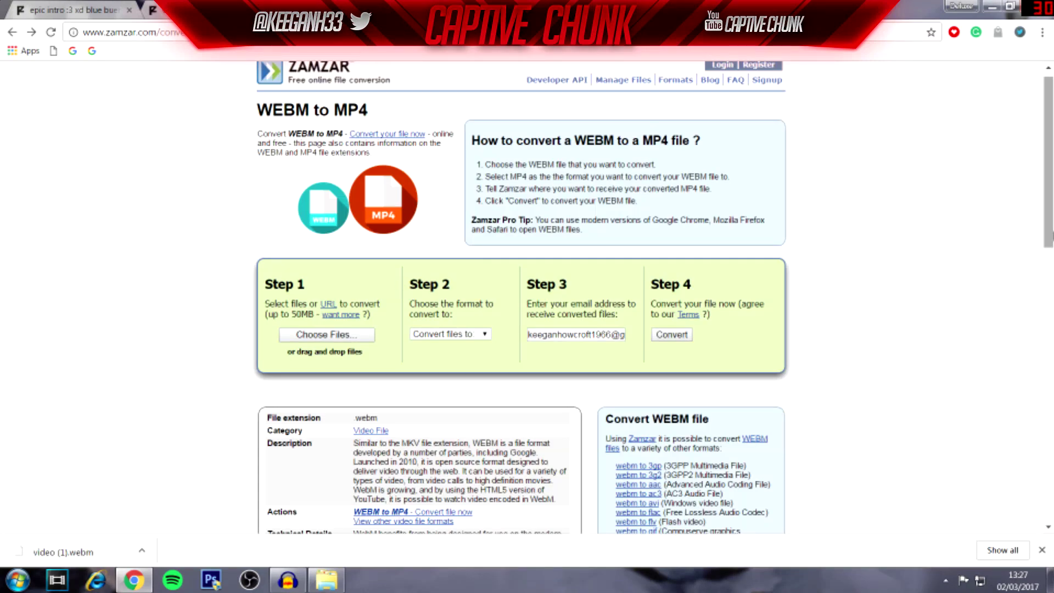
pyautogui.moveTo(1051, 236); pyautogui.dragTo(1050, 231)
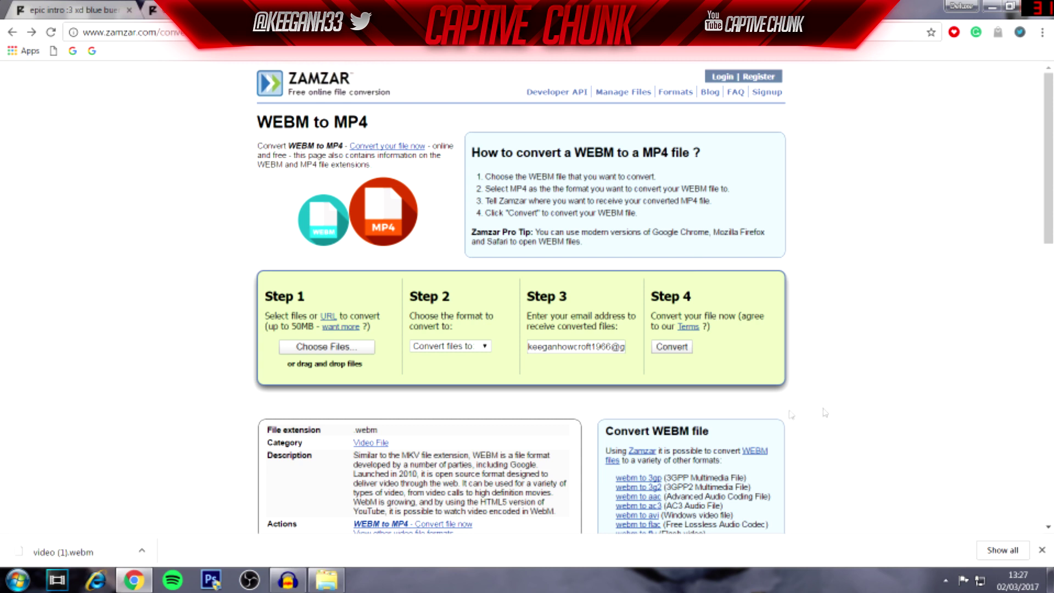
pyautogui.click(336, 348)
pyautogui.doubleClick(391, 358)
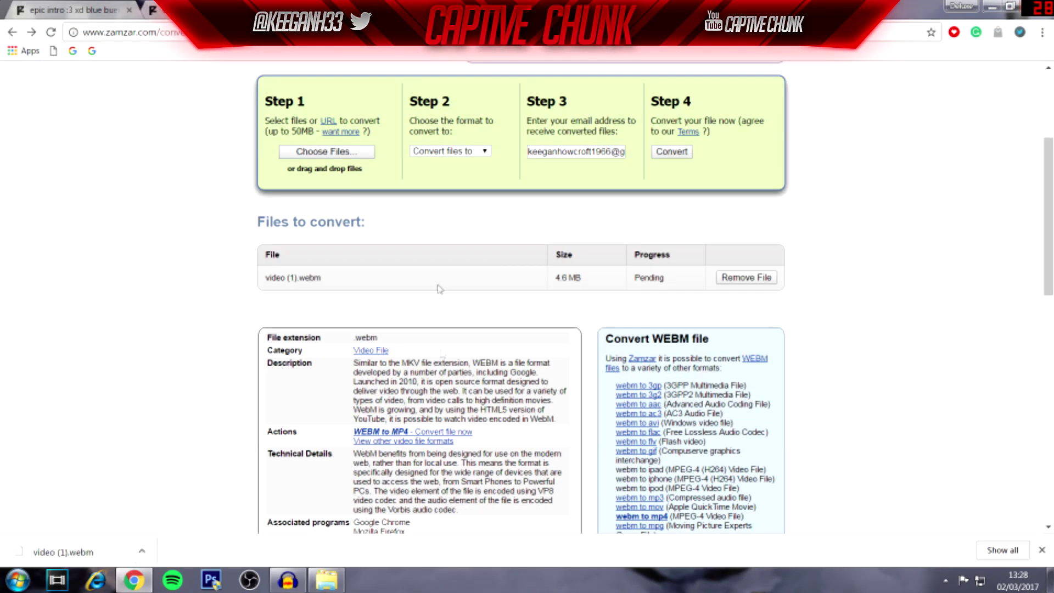
# Choose mp4 as the output format and start converting the uploaded video.
pyautogui.scroll(3, 439, 288)
pyautogui.click(463, 347)
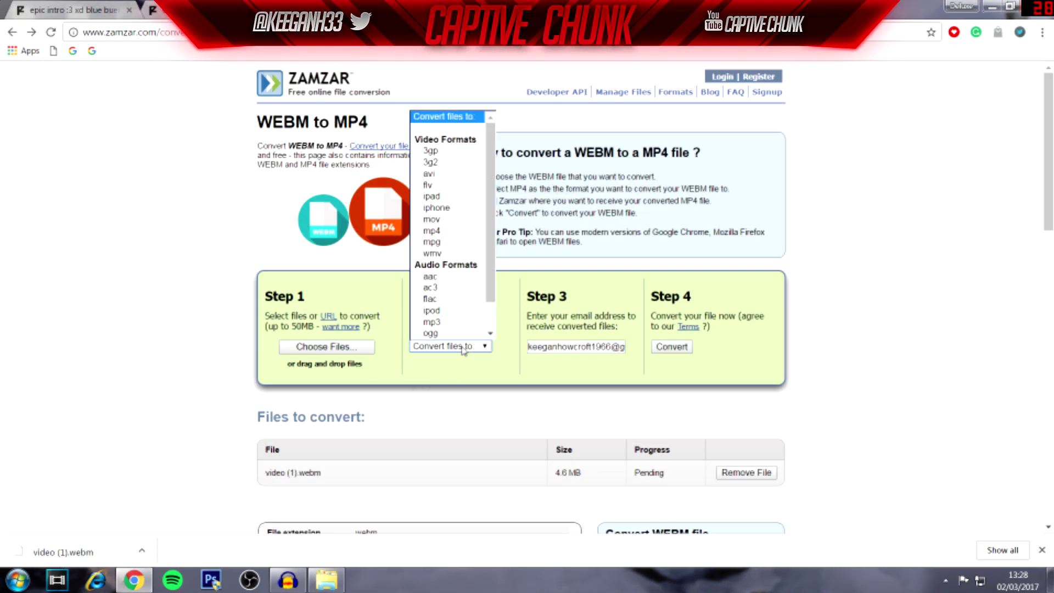
pyautogui.click(439, 231)
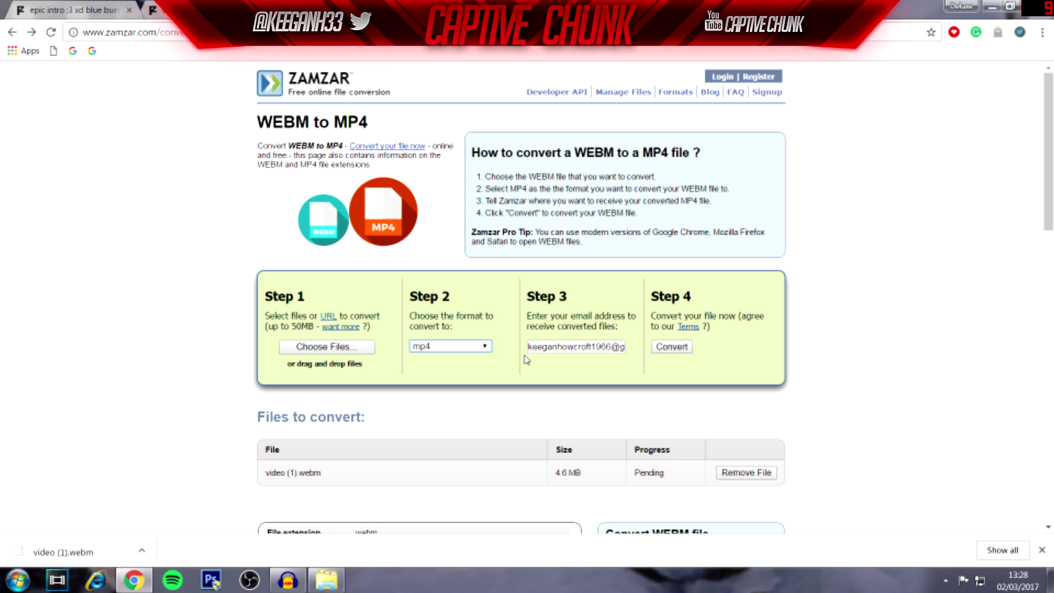
pyautogui.click(673, 353)
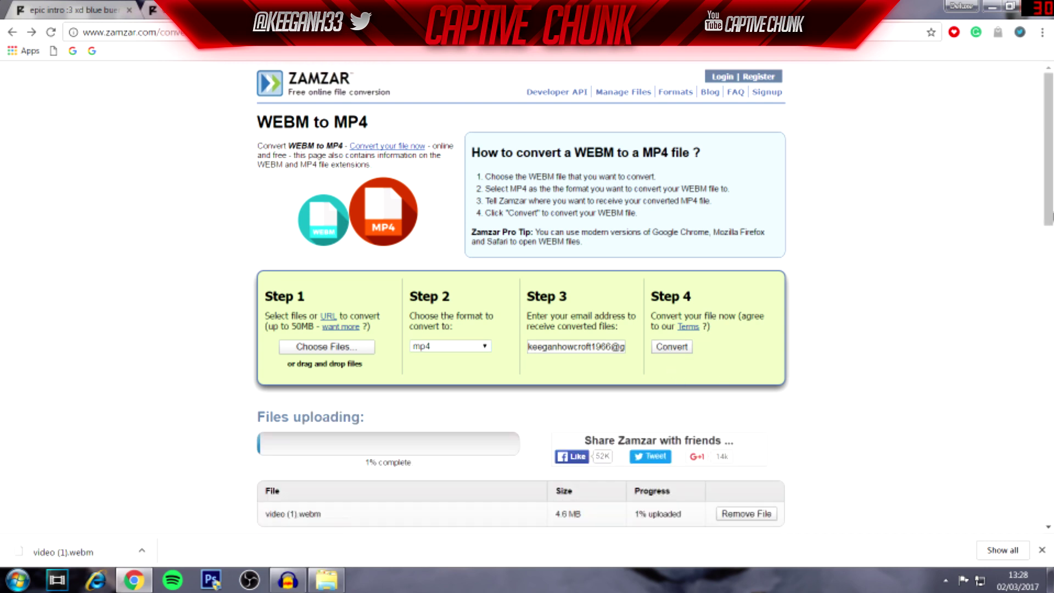
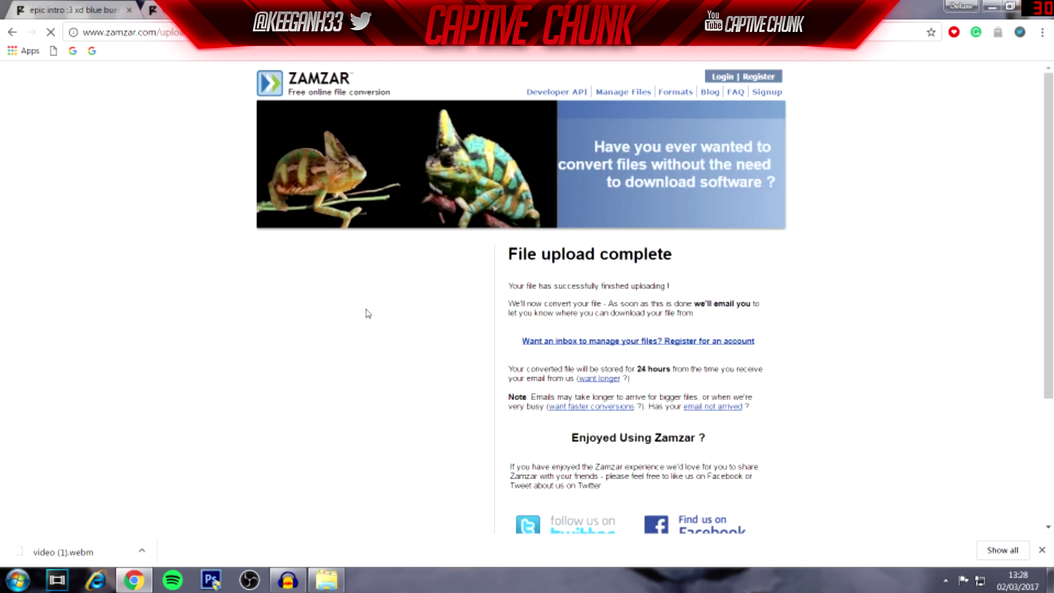
pyautogui.scroll(-2, 1034, 307)
pyautogui.scroll(2, 1037, 220)
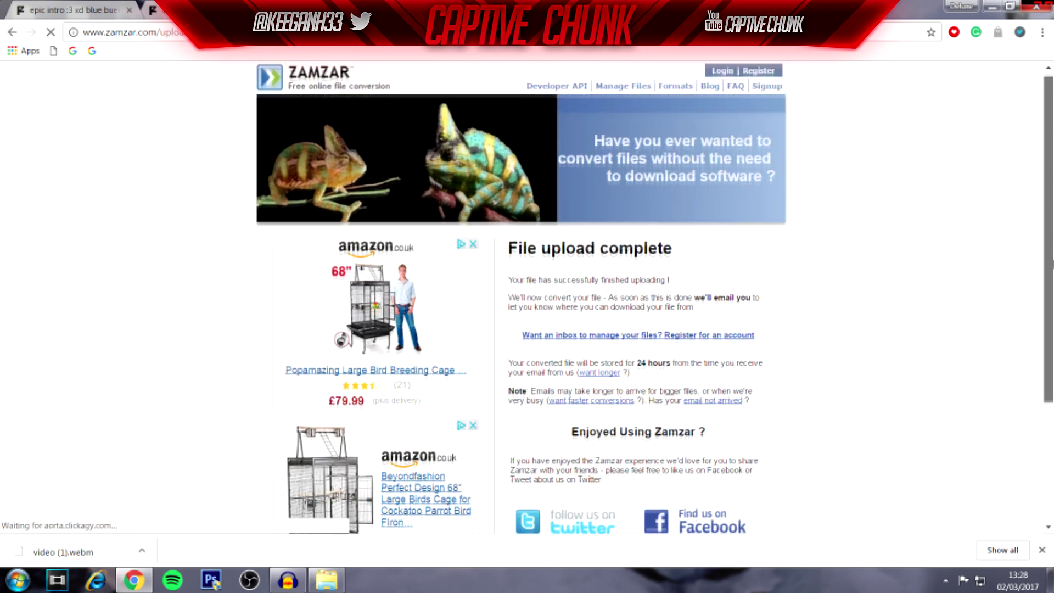
# Open Gmail in a new tab, open Zamzar's message about video (1).webm and follow its download link.
pyautogui.hotkey('ctrl', 't')
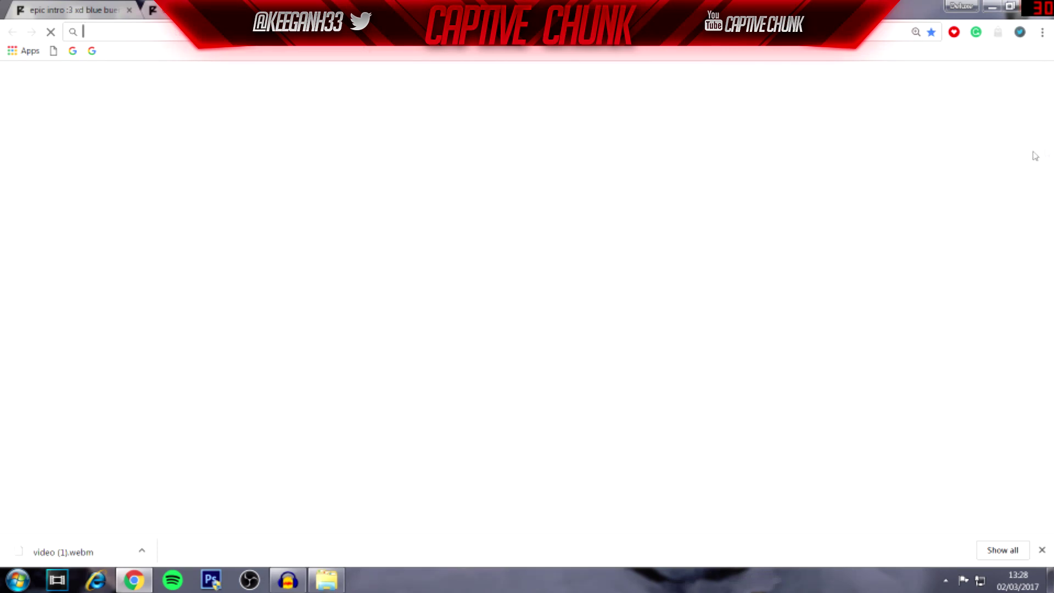
pyautogui.click(795, 96)
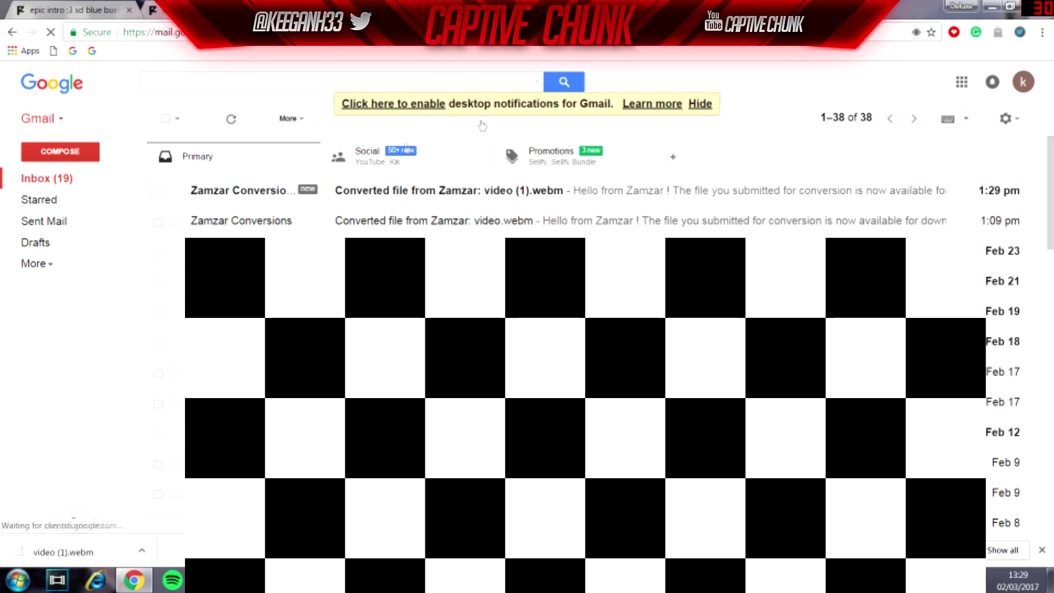
pyautogui.click(438, 192)
pyautogui.scroll(-1, 437, 202)
pyautogui.scroll(-4, 448, 313)
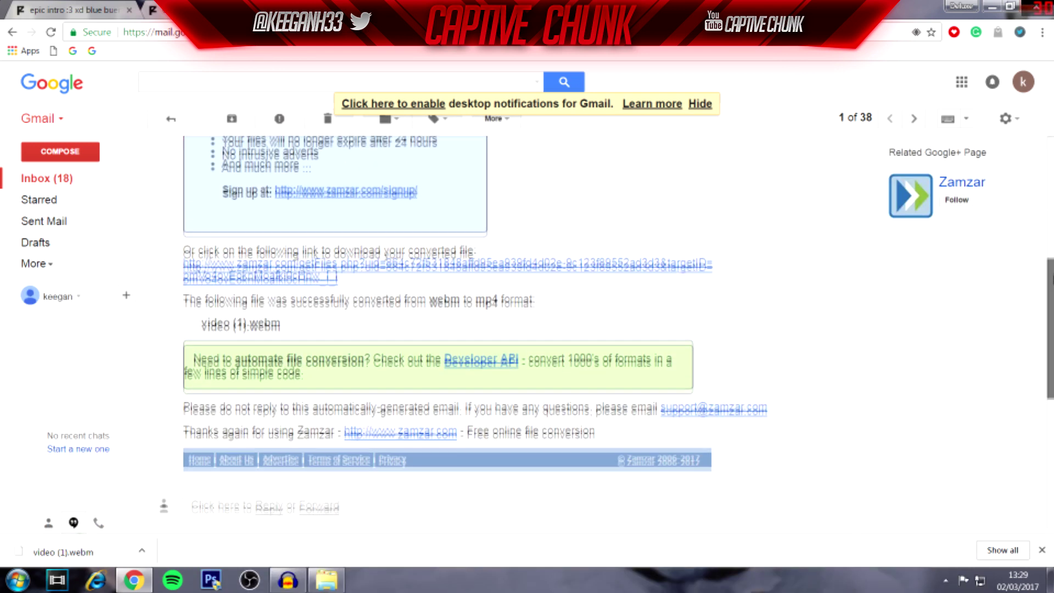
pyautogui.click(466, 290)
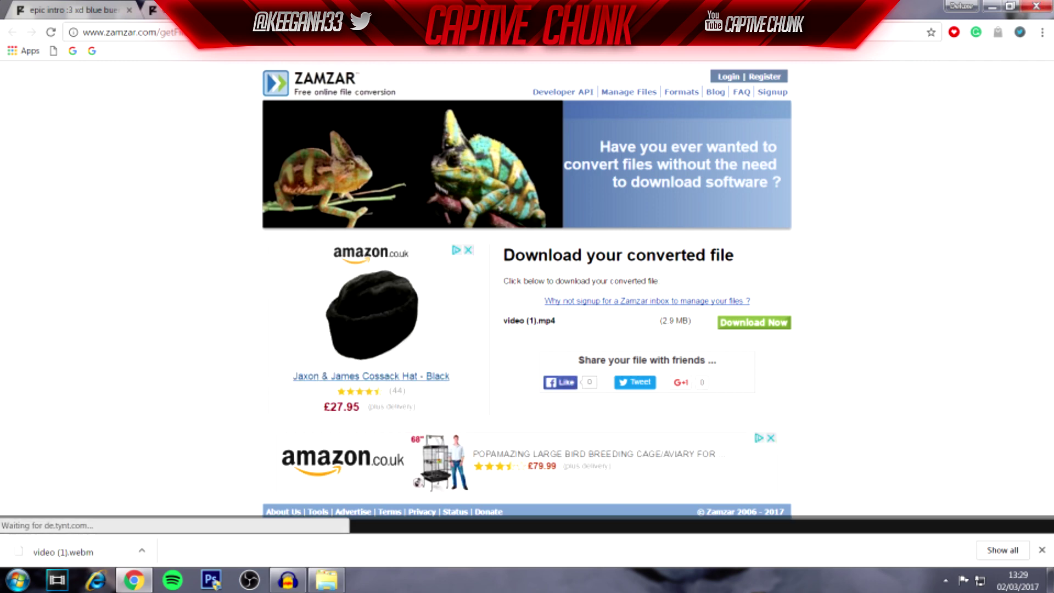
# Download the converted video (1).mp4 and open it for playback.
pyautogui.click(768, 324)
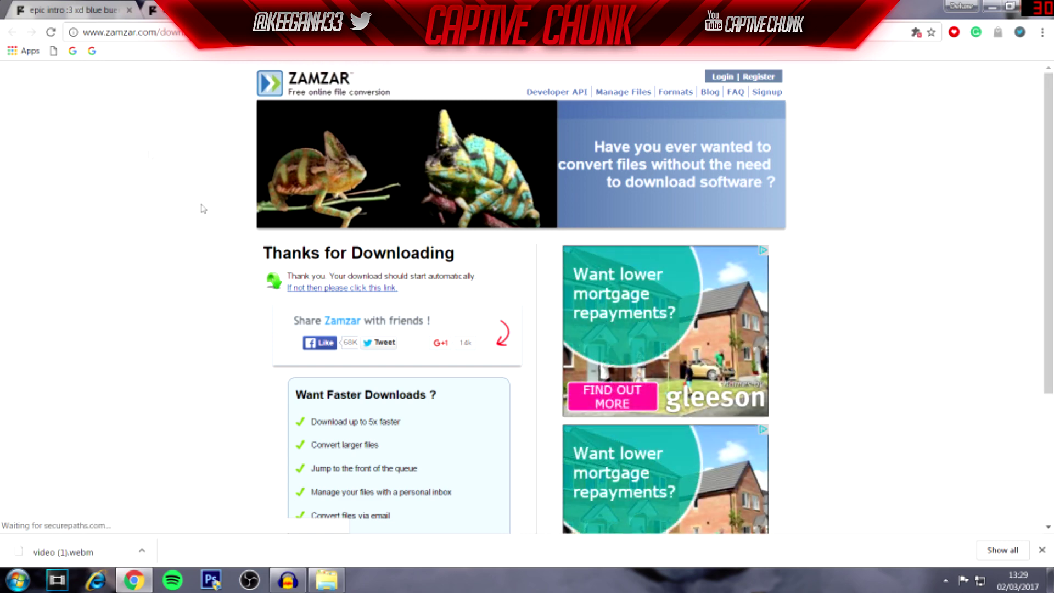
pyautogui.scroll(-4, 1033, 174)
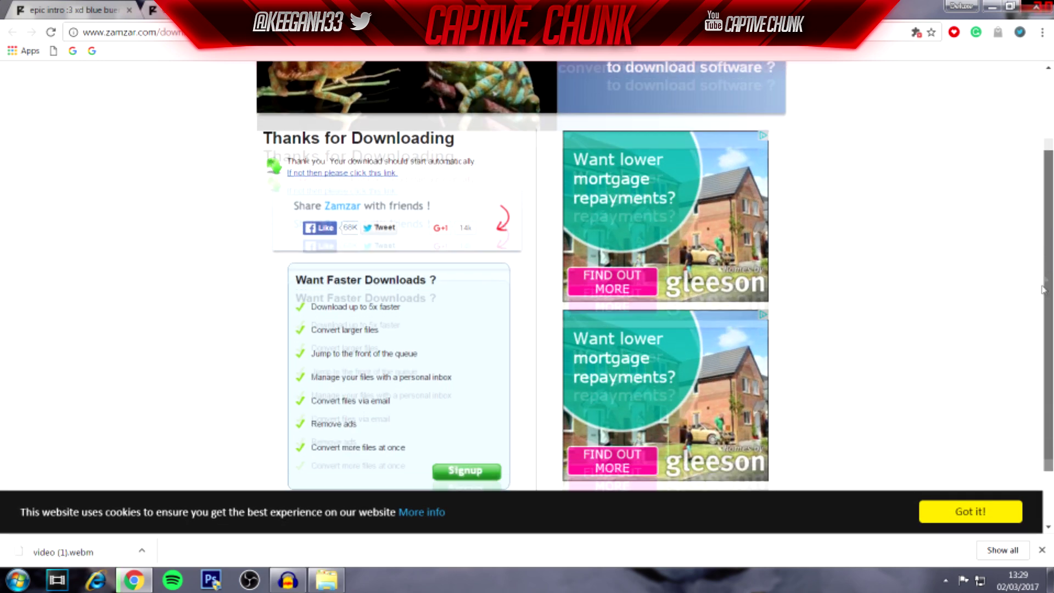
pyautogui.scroll(2, 1032, 174)
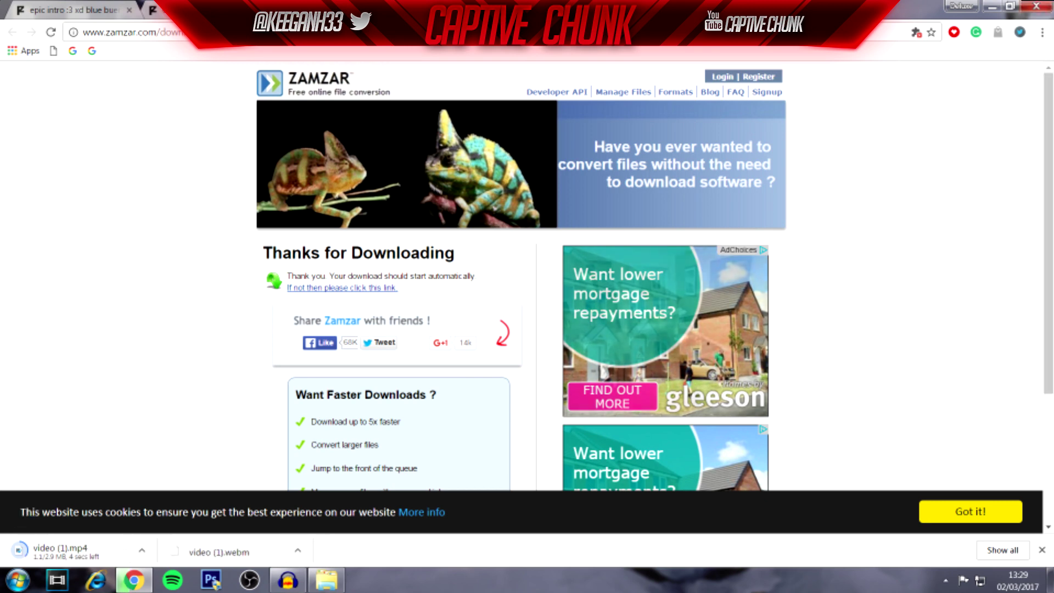
pyautogui.click(82, 563)
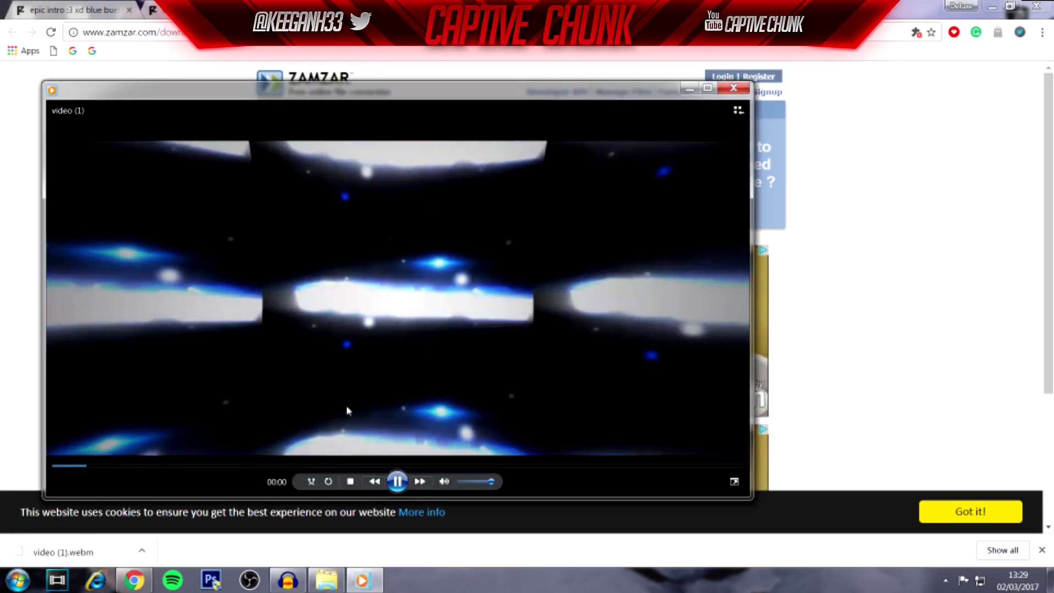